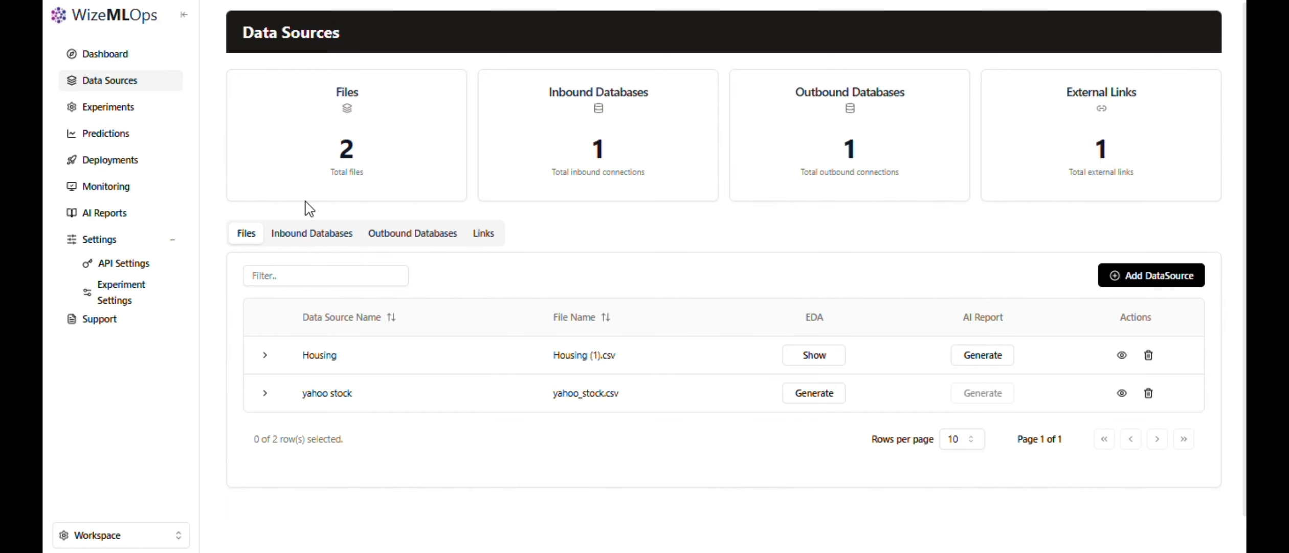
- Look through the inbound databases, outbound databases and links among the data sources, and return to the files list
{"action": "left_click", "coordinate": [313, 234]}
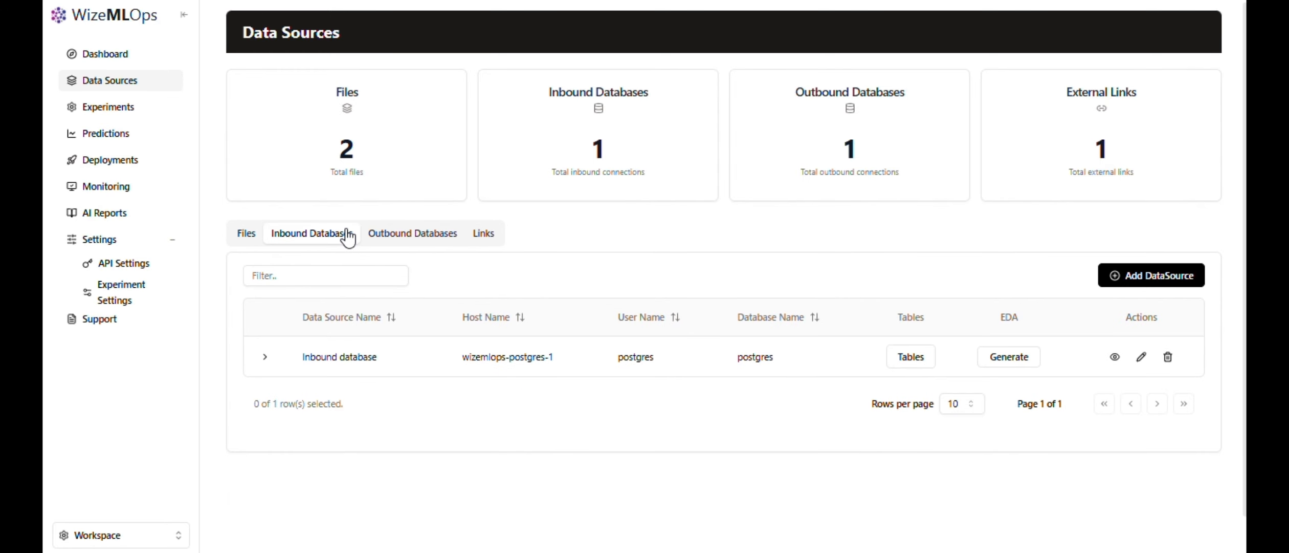
{"action": "left_click", "coordinate": [395, 238]}
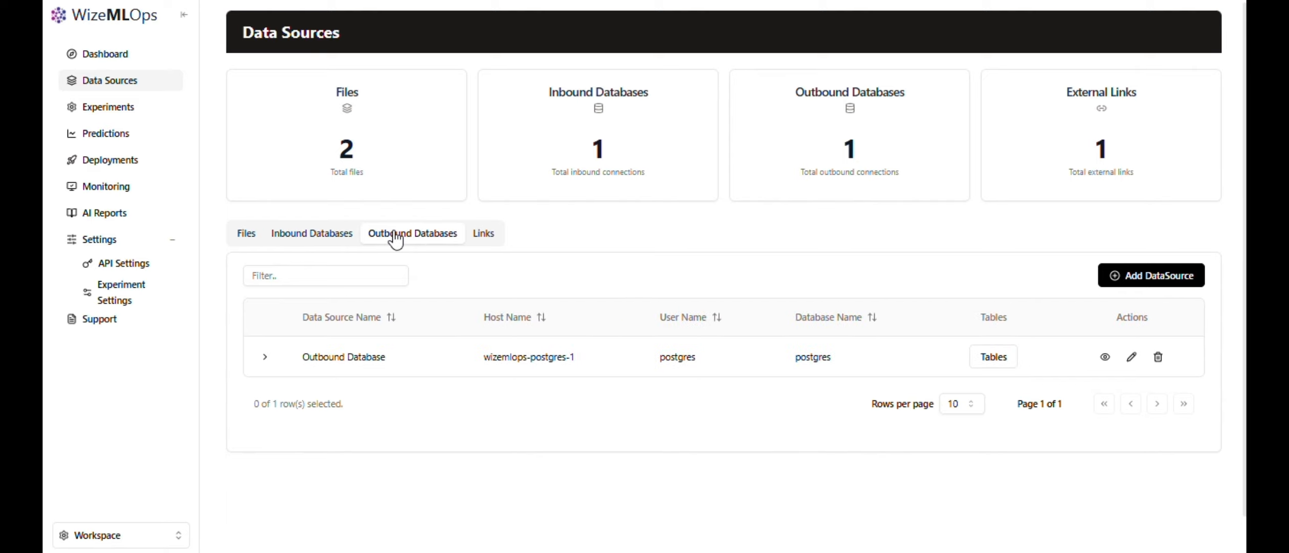
{"action": "left_click", "coordinate": [317, 237]}
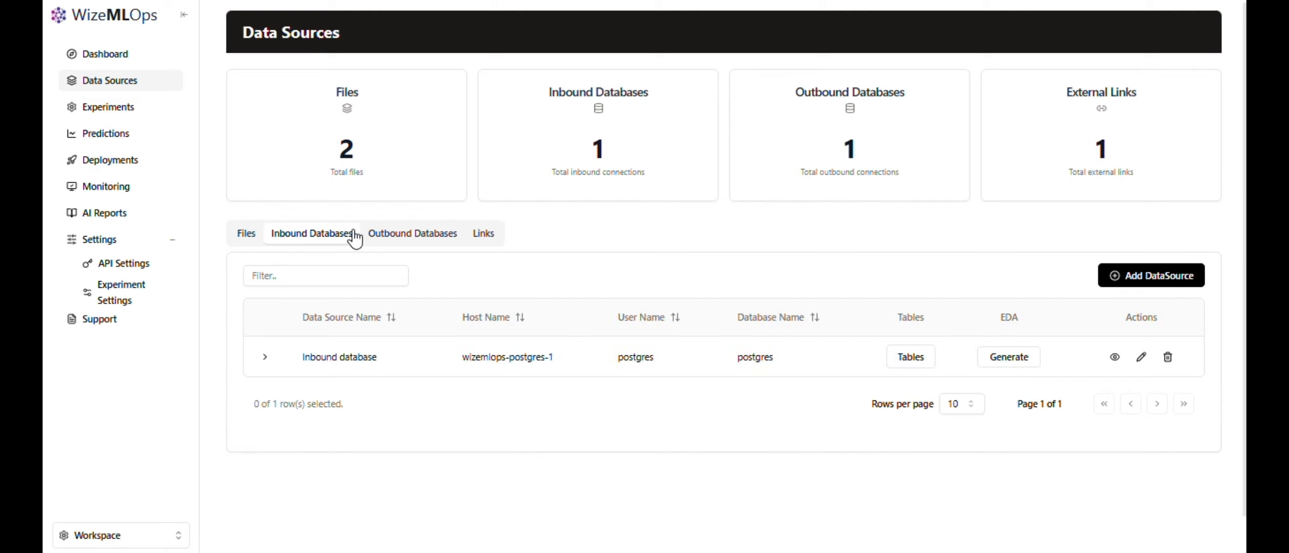
{"action": "left_click", "coordinate": [377, 238]}
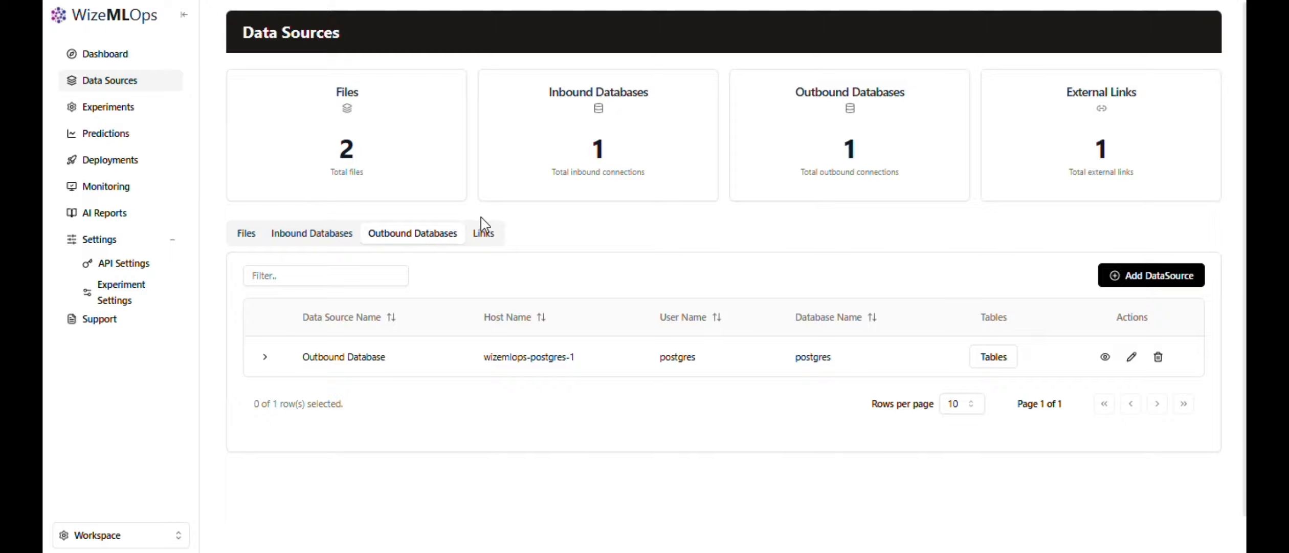
{"action": "left_click", "coordinate": [486, 238]}
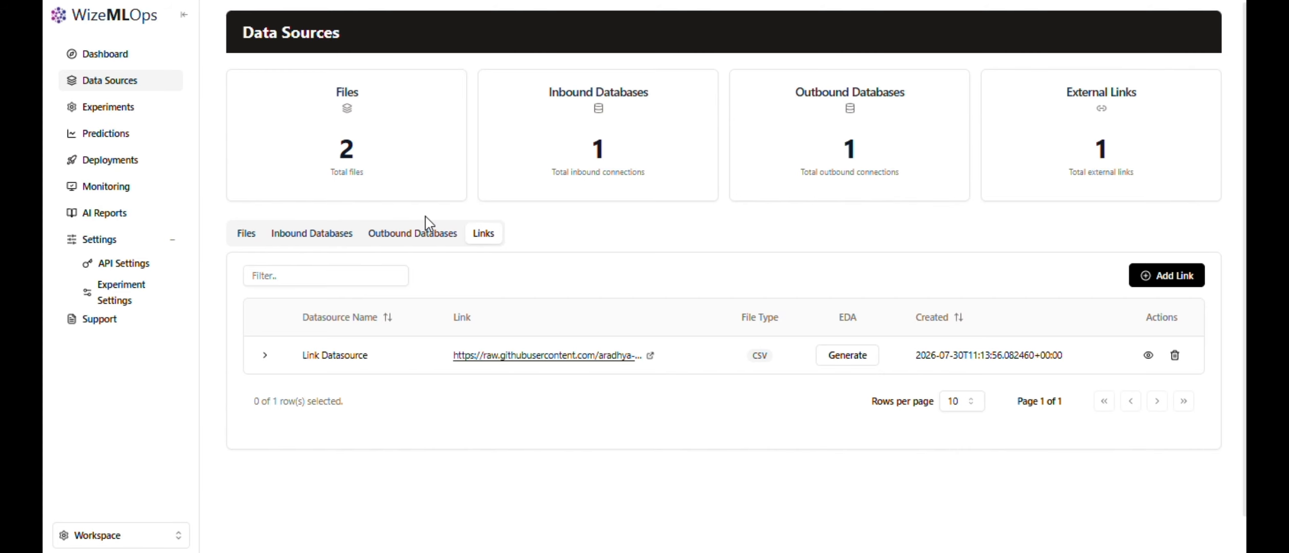
{"action": "left_click", "coordinate": [236, 236]}
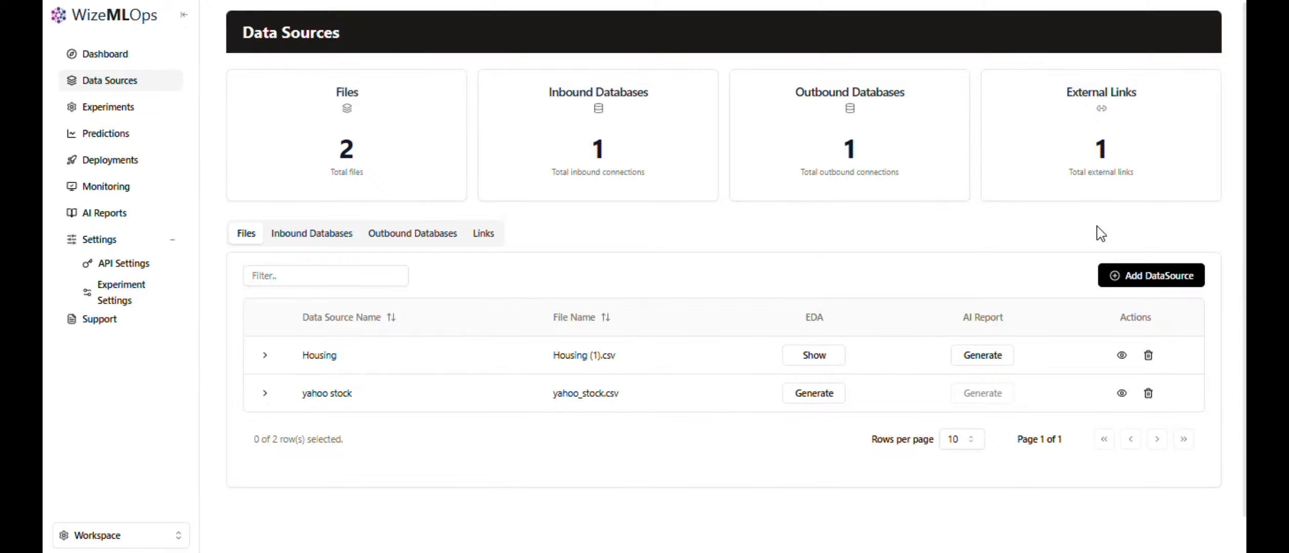
- Start adding a new data source of the Upload File type
{"action": "left_click", "coordinate": [1133, 274]}
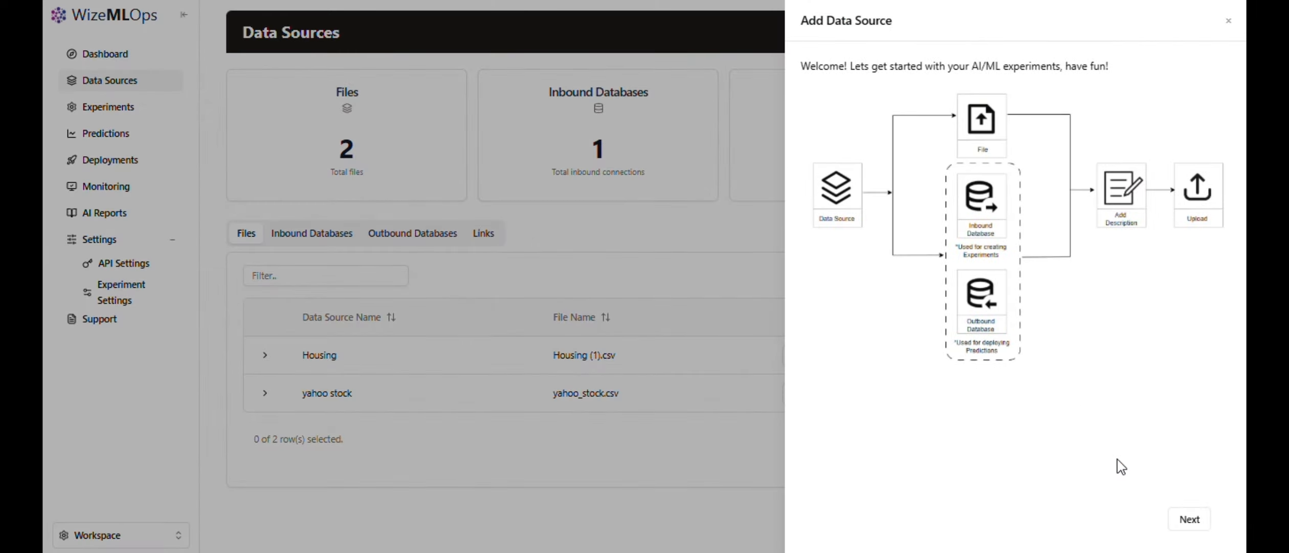
{"action": "left_click", "coordinate": [1192, 519]}
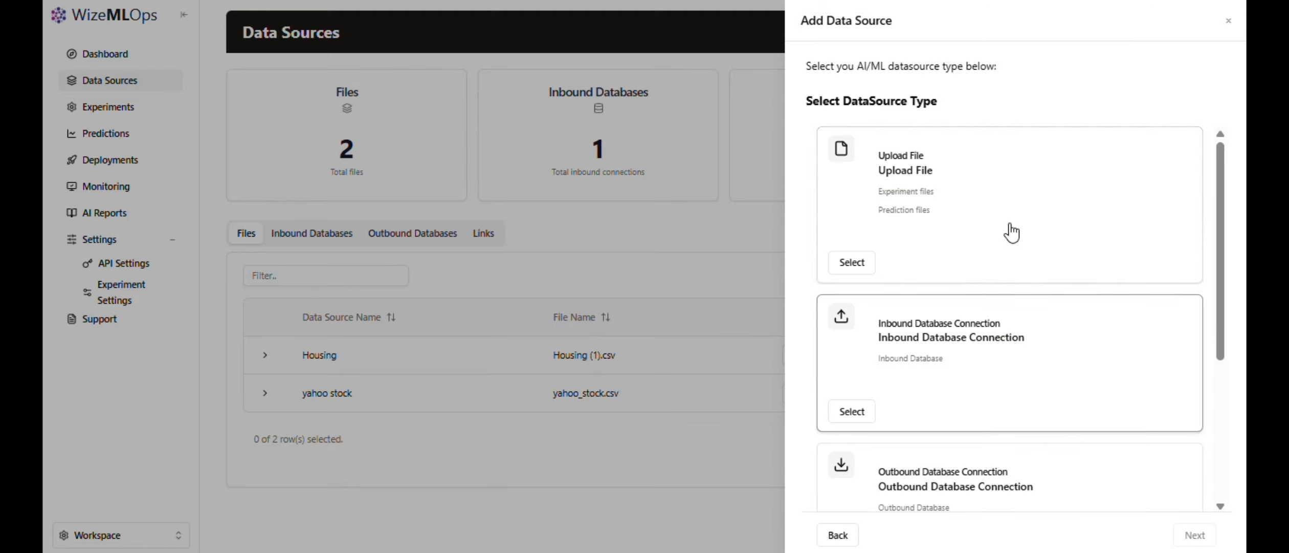
{"action": "left_click", "coordinate": [995, 203]}
{"action": "left_click", "coordinate": [1194, 533]}
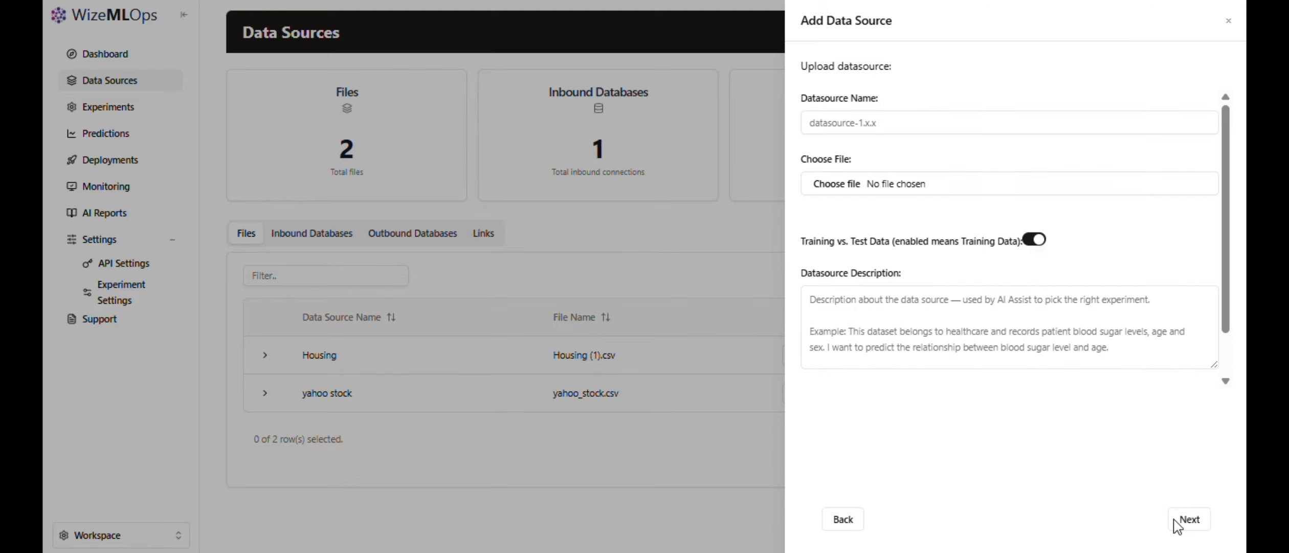
- Name the new data source "Datasource" and choose Housing (1).csv as its file
{"action": "left_click", "coordinate": [900, 126]}
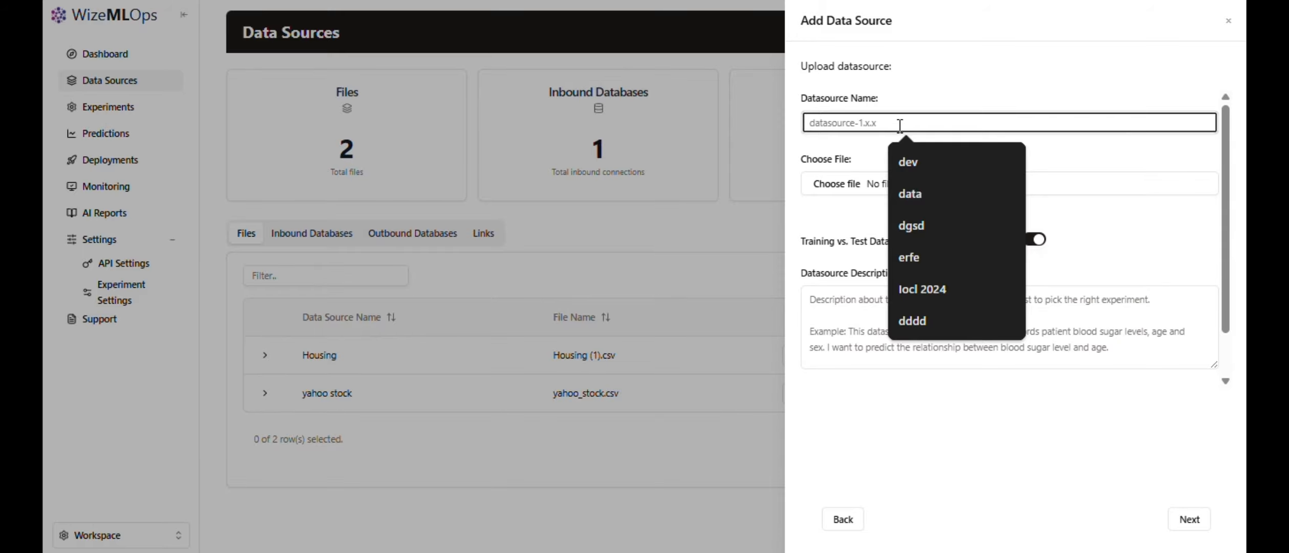
{"action": "type", "text": "Datasource"}
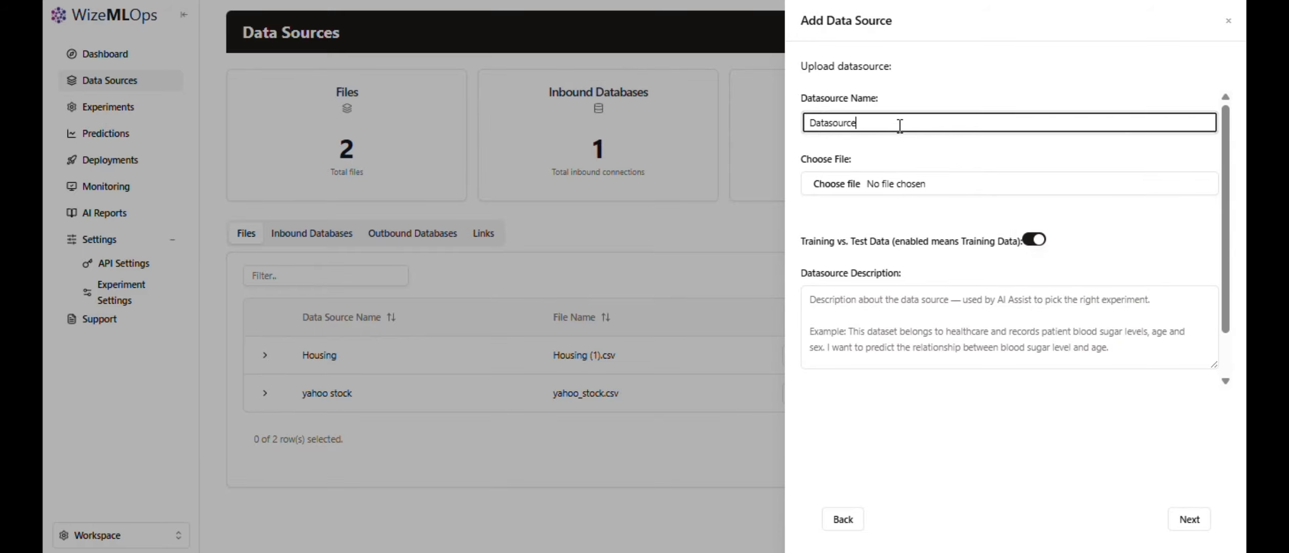
{"action": "left_click", "coordinate": [830, 188]}
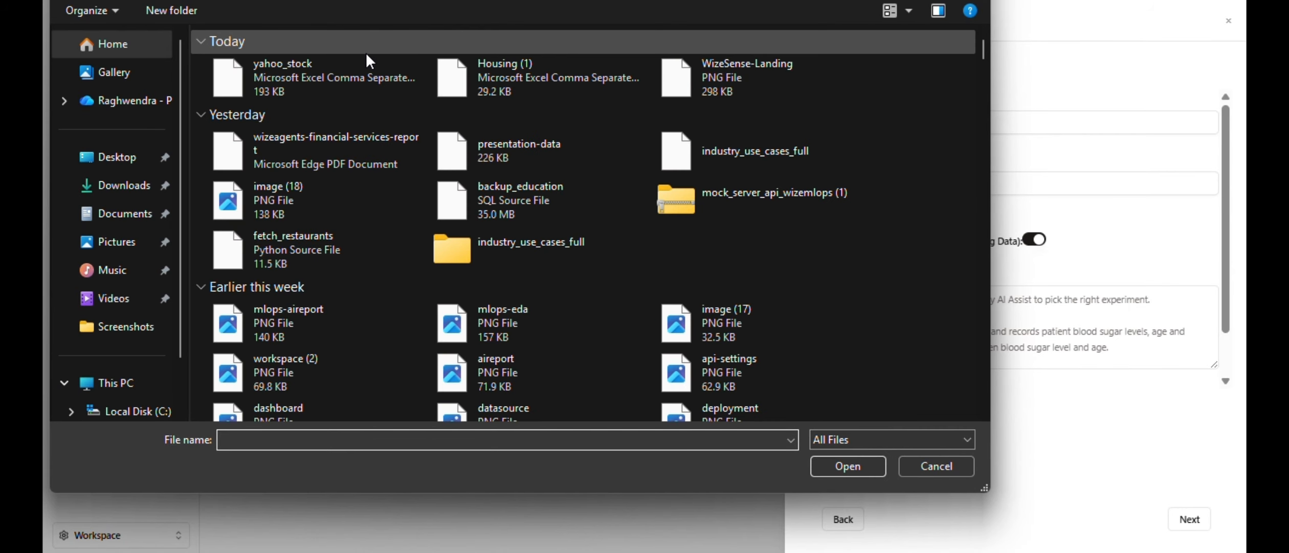
{"action": "double_click", "coordinate": [530, 77]}
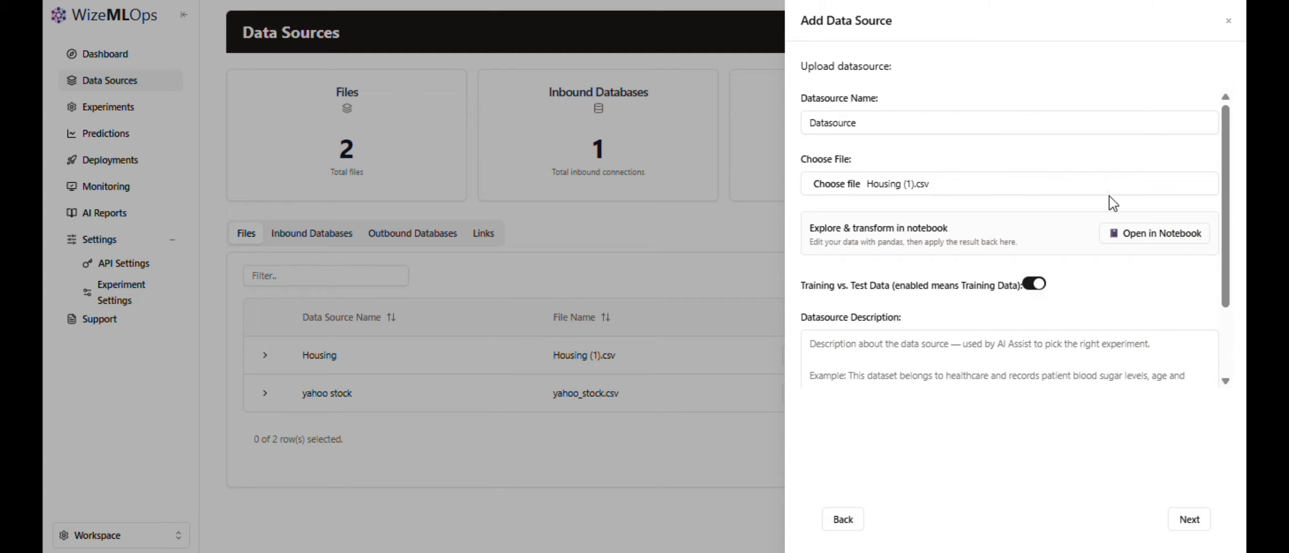
- Open the chosen file in the data notebook and run the first cell to preview the opening rows of the data
{"action": "left_click", "coordinate": [1141, 236]}
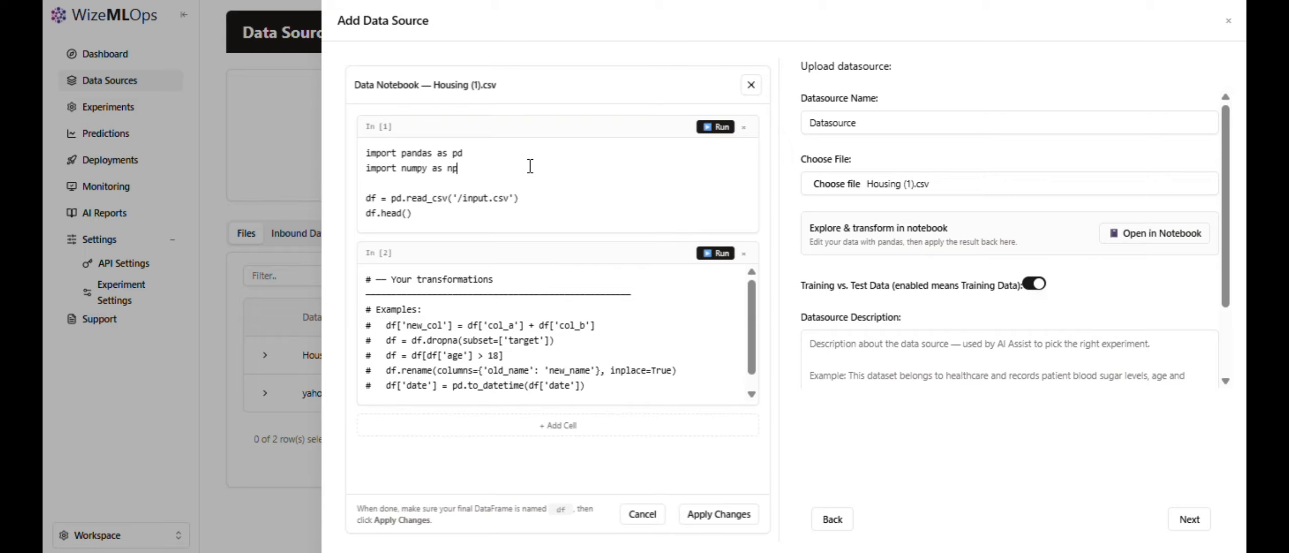
{"action": "key", "text": "shift+Return"}
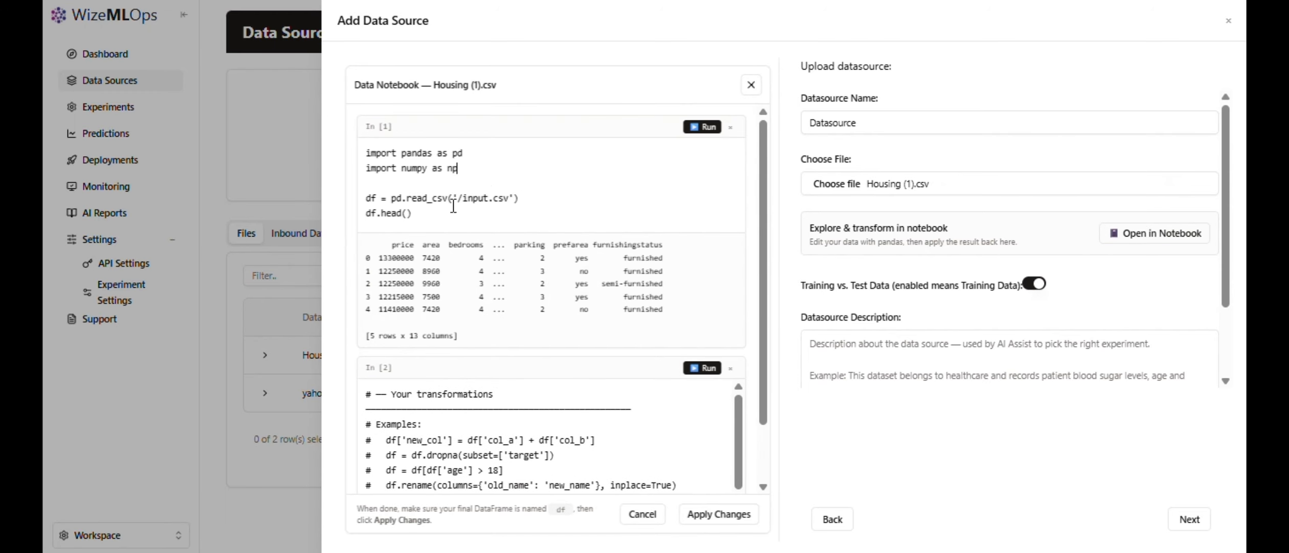
{"action": "scroll", "coordinate": [428, 220], "scroll_direction": "down", "scroll_amount": 1}
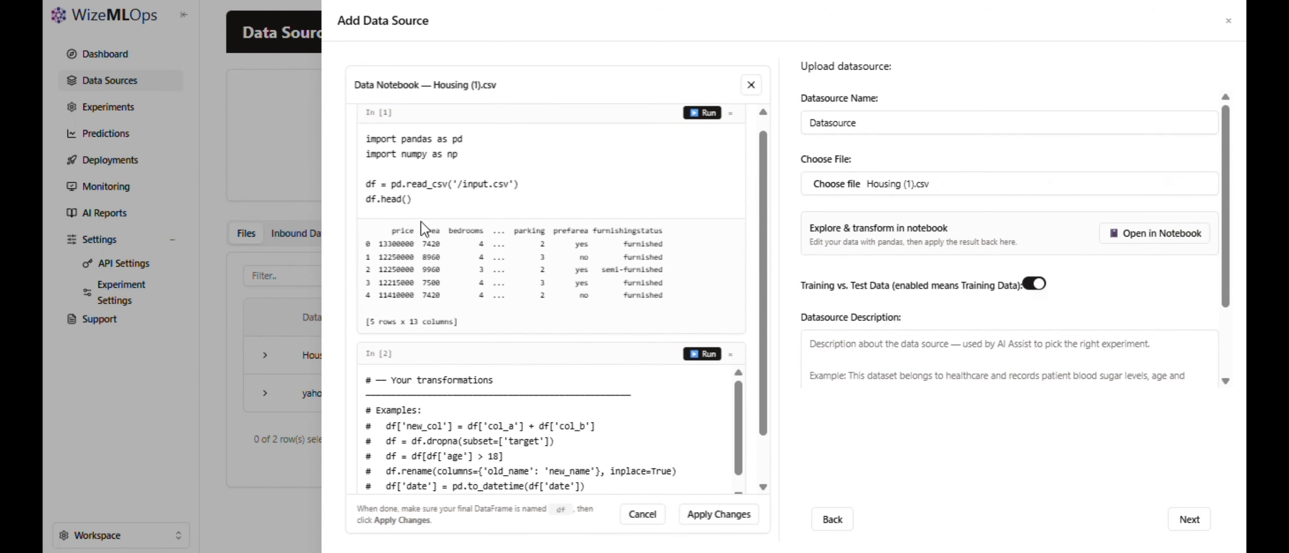
{"action": "left_click_drag", "start_coordinate": [387, 230], "coordinate": [511, 324]}
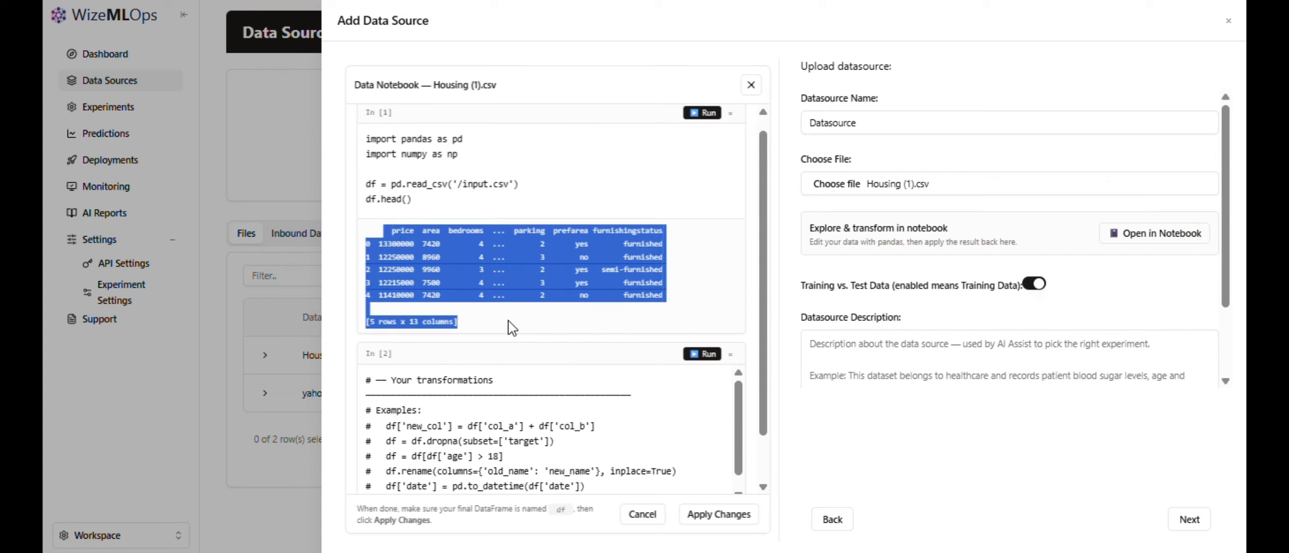
{"action": "left_click", "coordinate": [512, 324]}
{"action": "scroll", "coordinate": [512, 328], "scroll_direction": "up", "scroll_amount": 1}
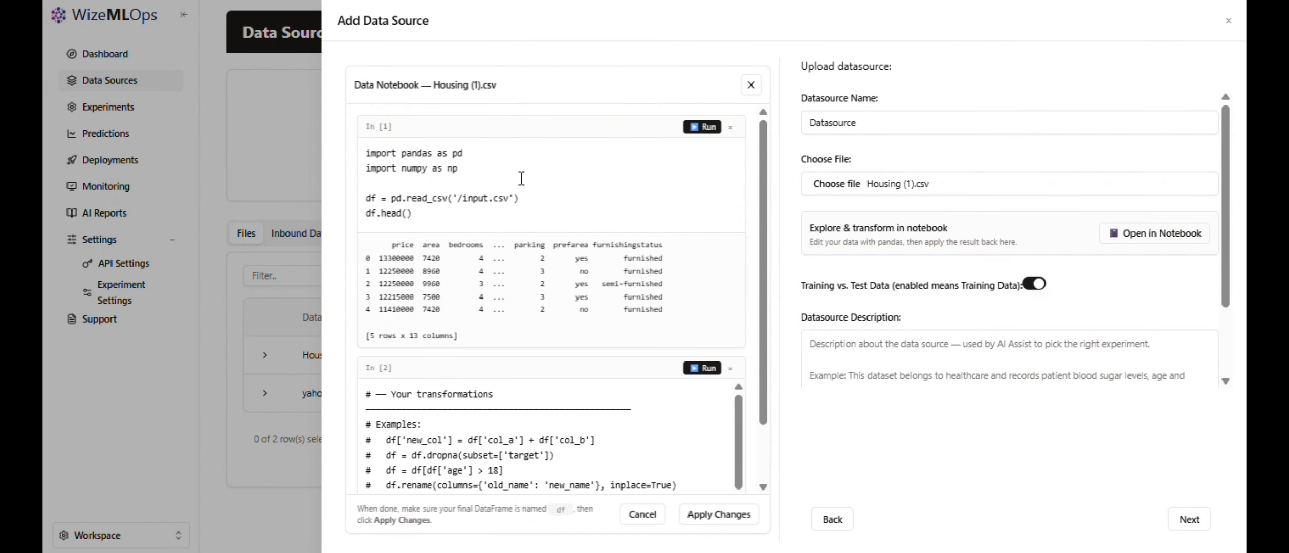
- Apply the notebook changes and submit the data source as training data without a description or custom transformation
{"action": "scroll", "coordinate": [522, 178], "scroll_direction": "down", "scroll_amount": 2}
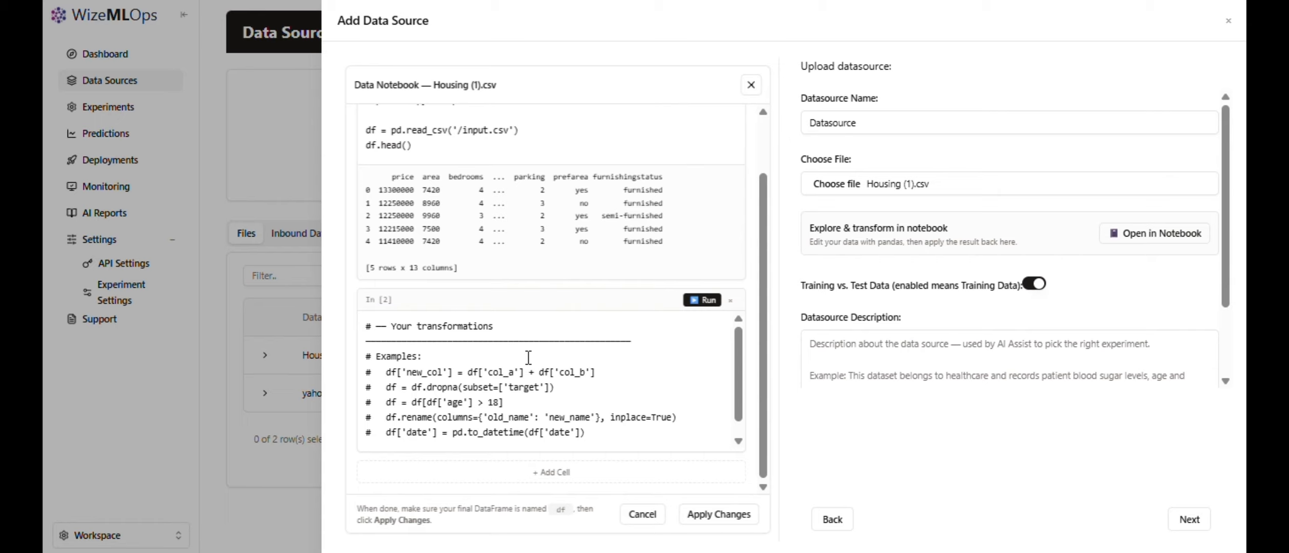
{"action": "scroll", "coordinate": [557, 357], "scroll_direction": "down", "scroll_amount": 1}
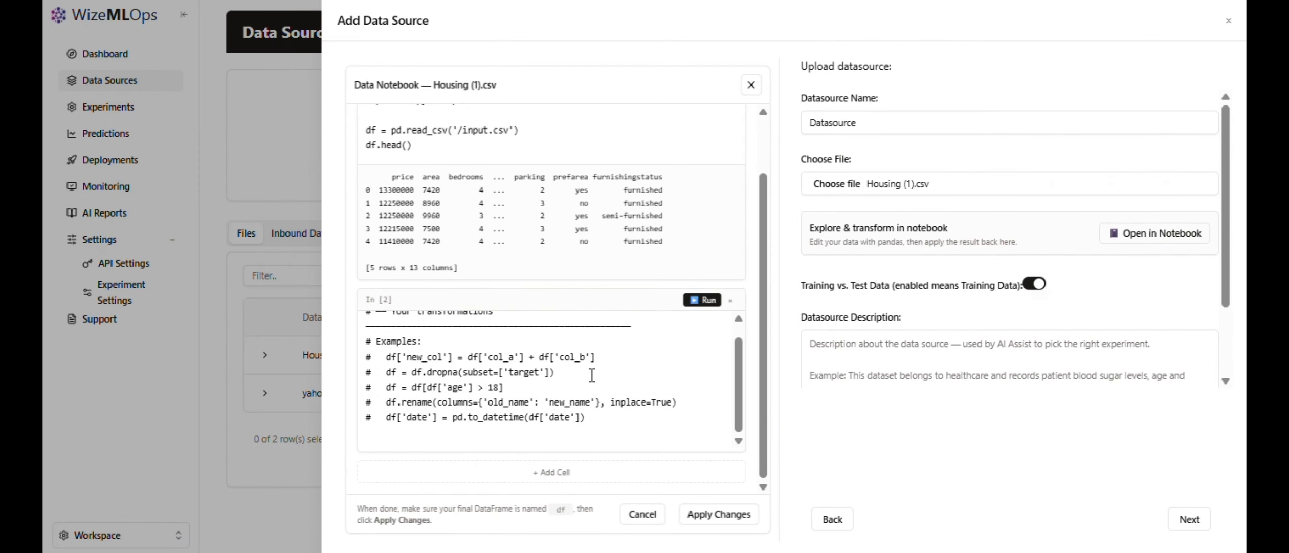
{"action": "left_click", "coordinate": [719, 514]}
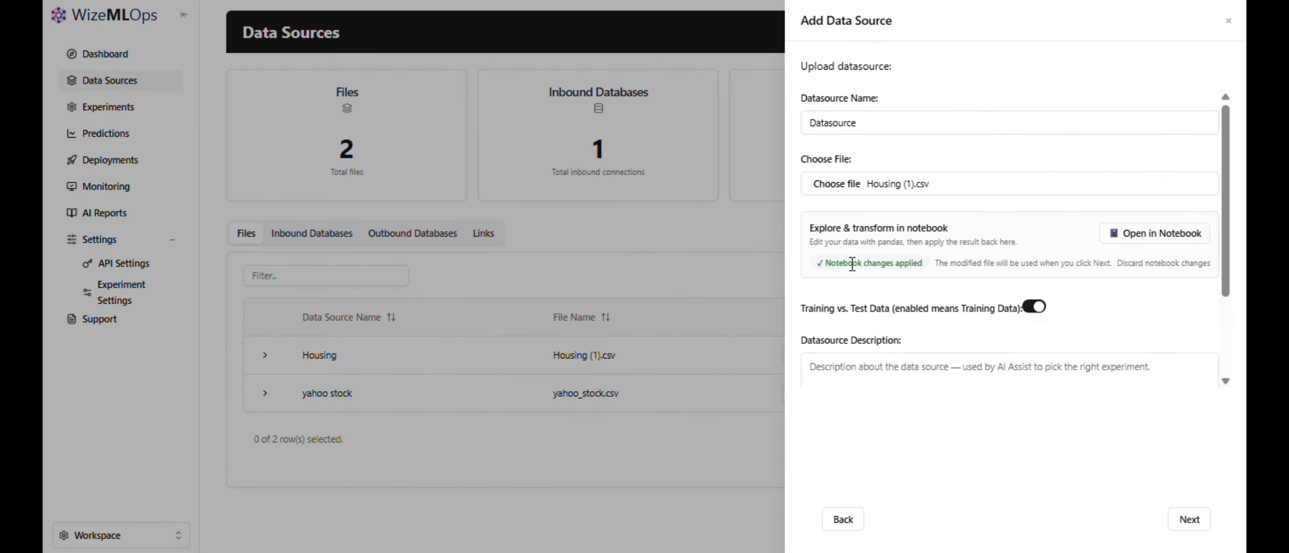
{"action": "scroll", "coordinate": [875, 279], "scroll_direction": "down", "scroll_amount": 3}
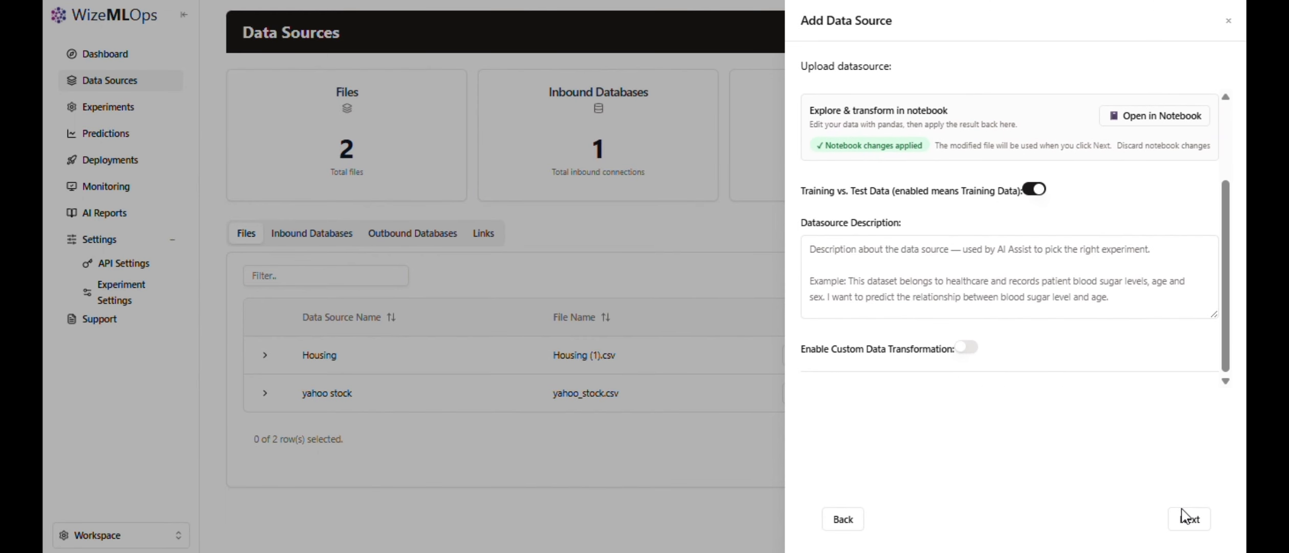
{"action": "left_click", "coordinate": [1192, 520]}
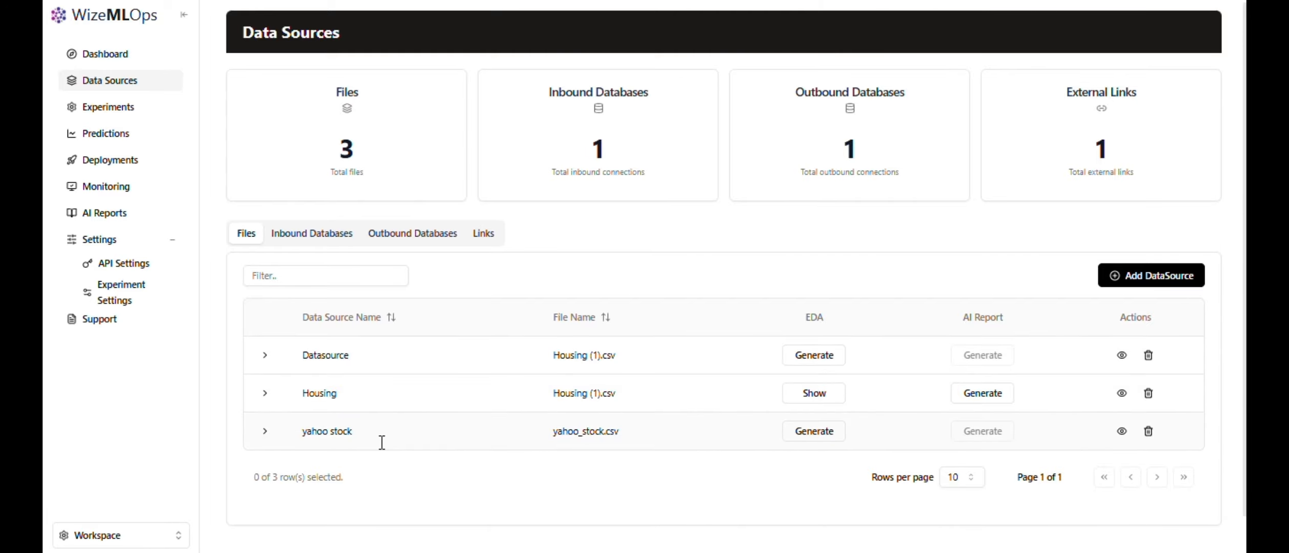
- Generate the EDA report for the "Datasource" file
{"action": "double_click", "coordinate": [808, 320]}
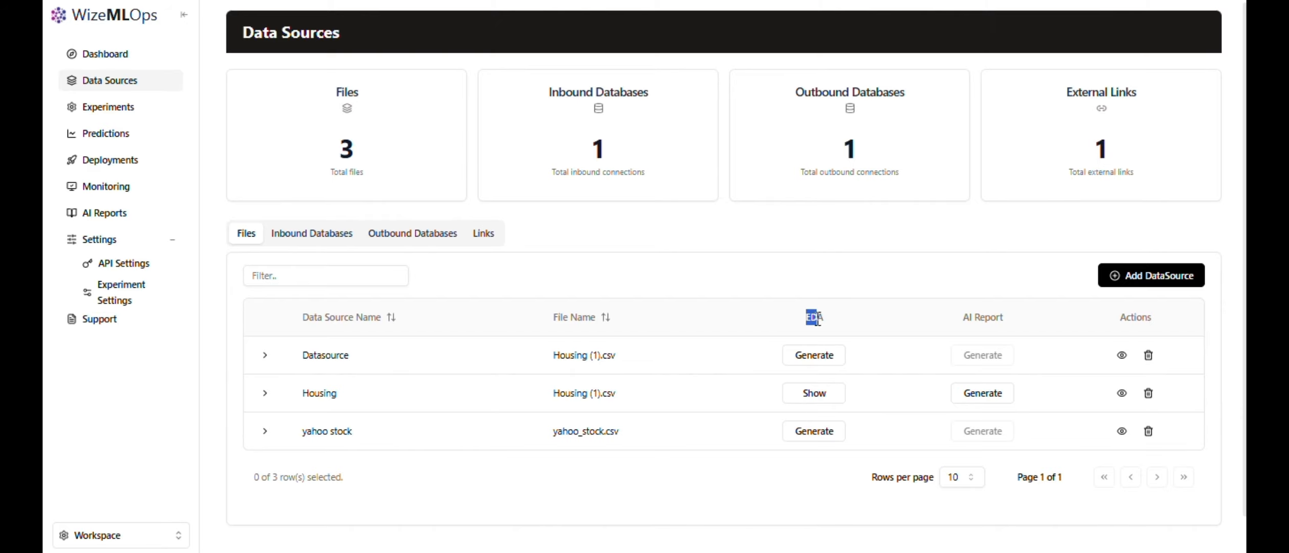
{"action": "left_click", "coordinate": [811, 355]}
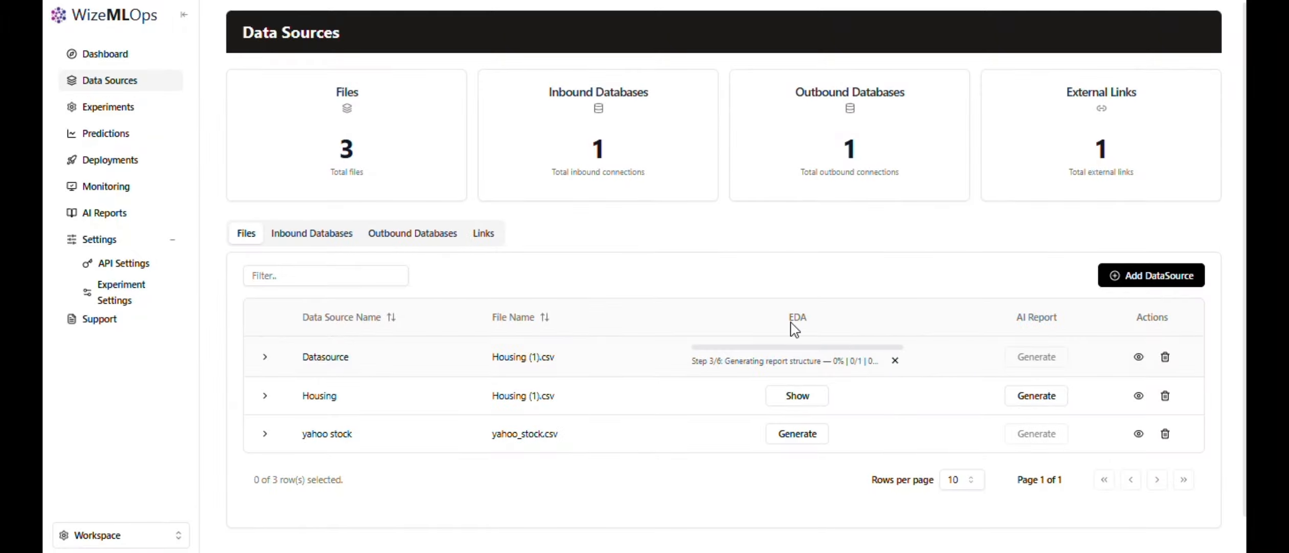
- Open the EDA report of the Housing data source and examine its dataset statistics, per-variable details and correlation heatmap
{"action": "left_click", "coordinate": [791, 399]}
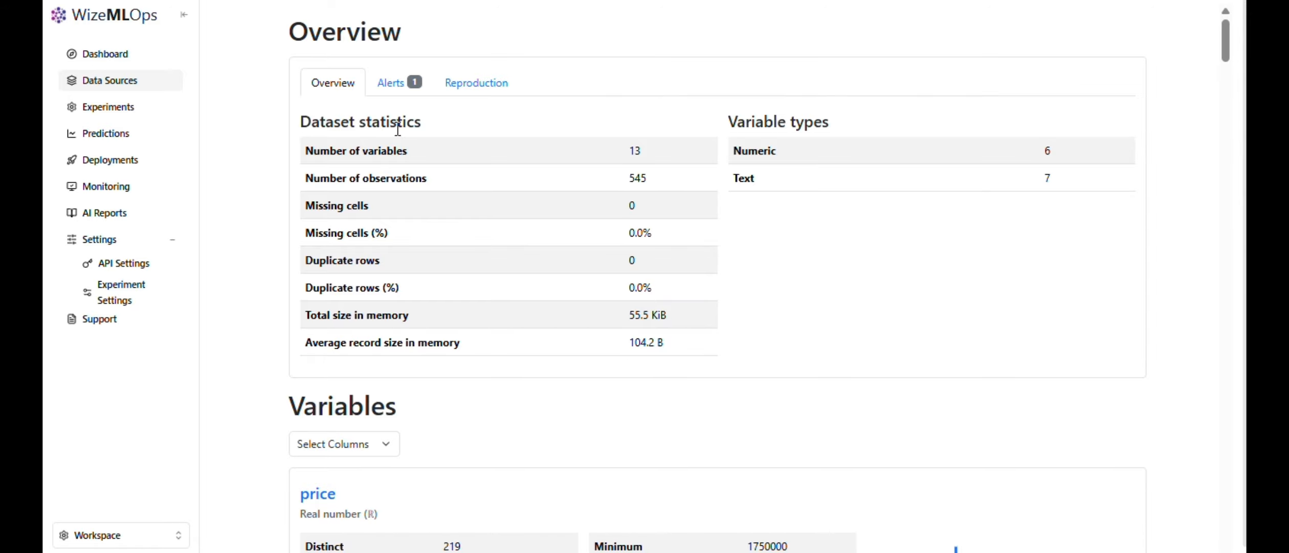
{"action": "scroll", "coordinate": [401, 194], "scroll_direction": "down", "scroll_amount": 5}
{"action": "scroll", "coordinate": [404, 198], "scroll_direction": "down", "scroll_amount": 13}
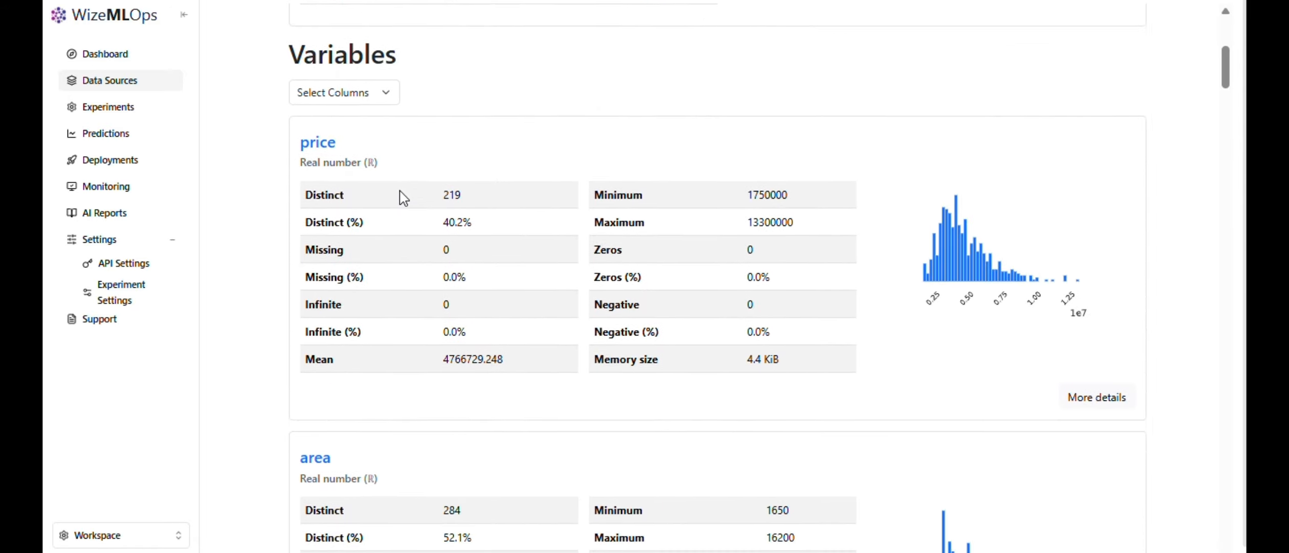
{"action": "scroll", "coordinate": [401, 197], "scroll_direction": "down", "scroll_amount": 7}
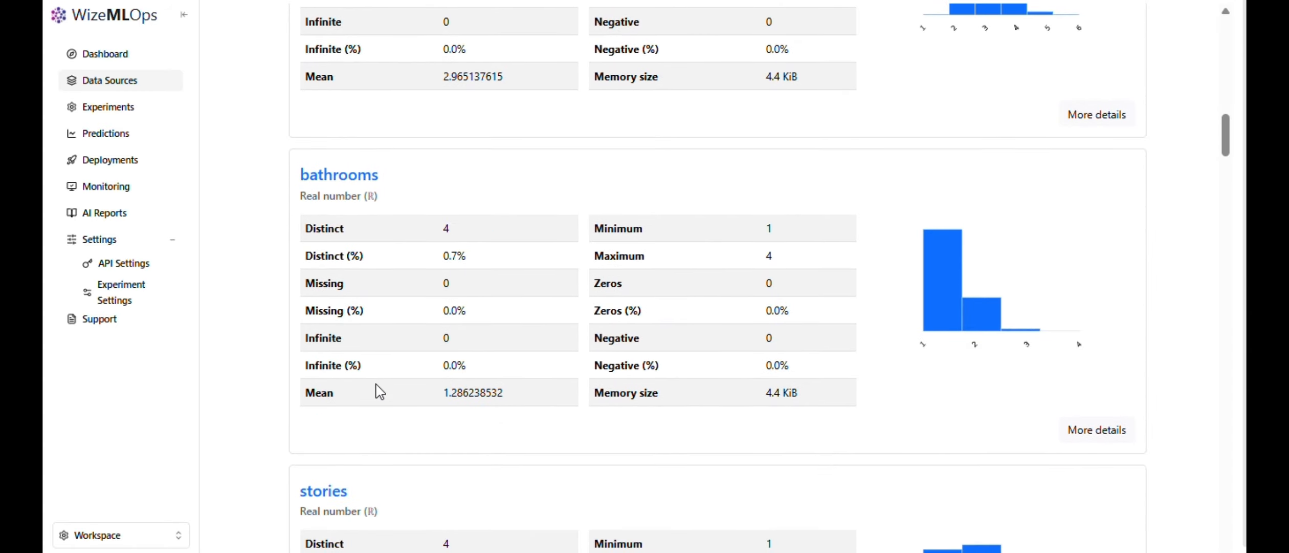
{"action": "scroll", "coordinate": [372, 390], "scroll_direction": "down", "scroll_amount": 1}
{"action": "double_click", "coordinate": [321, 180]}
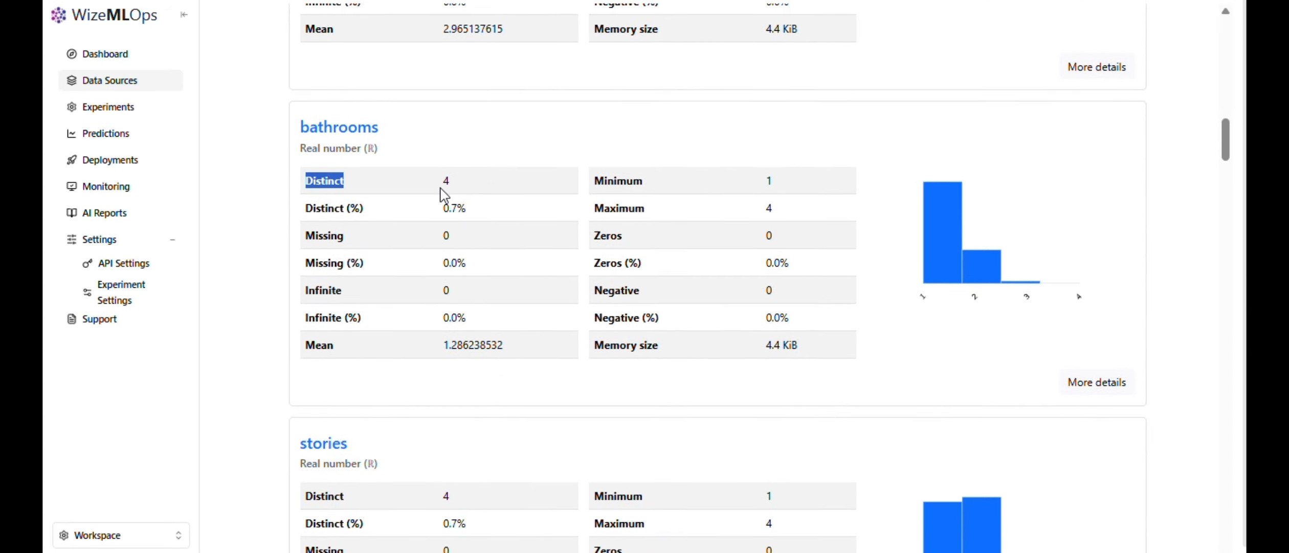
{"action": "left_click", "coordinate": [931, 186]}
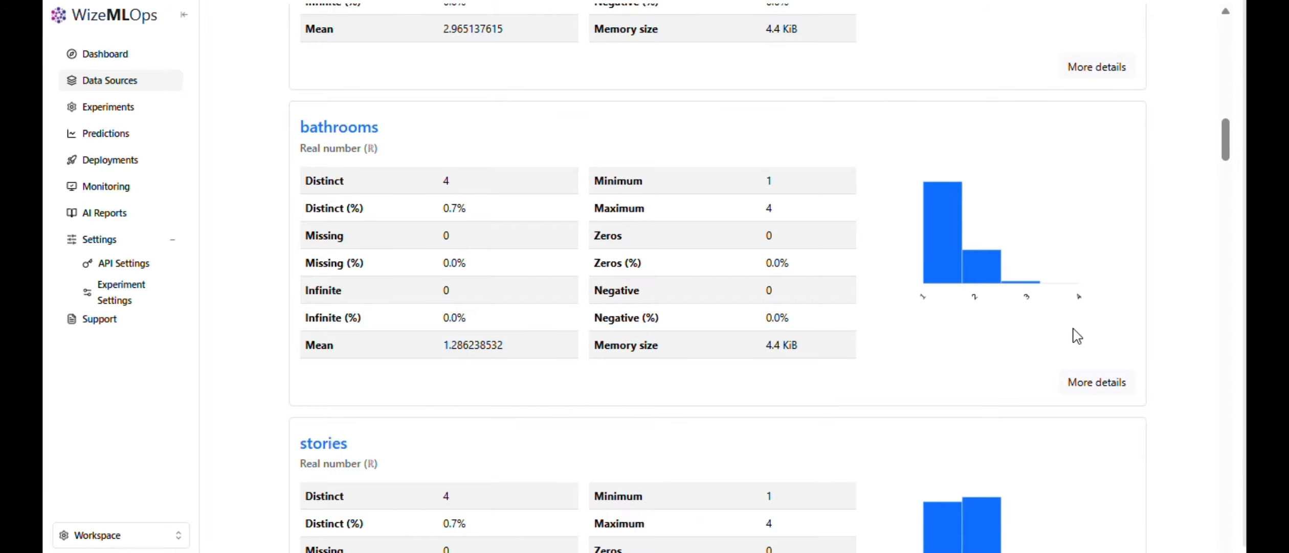
{"action": "scroll", "coordinate": [1037, 336], "scroll_direction": "down", "scroll_amount": 4}
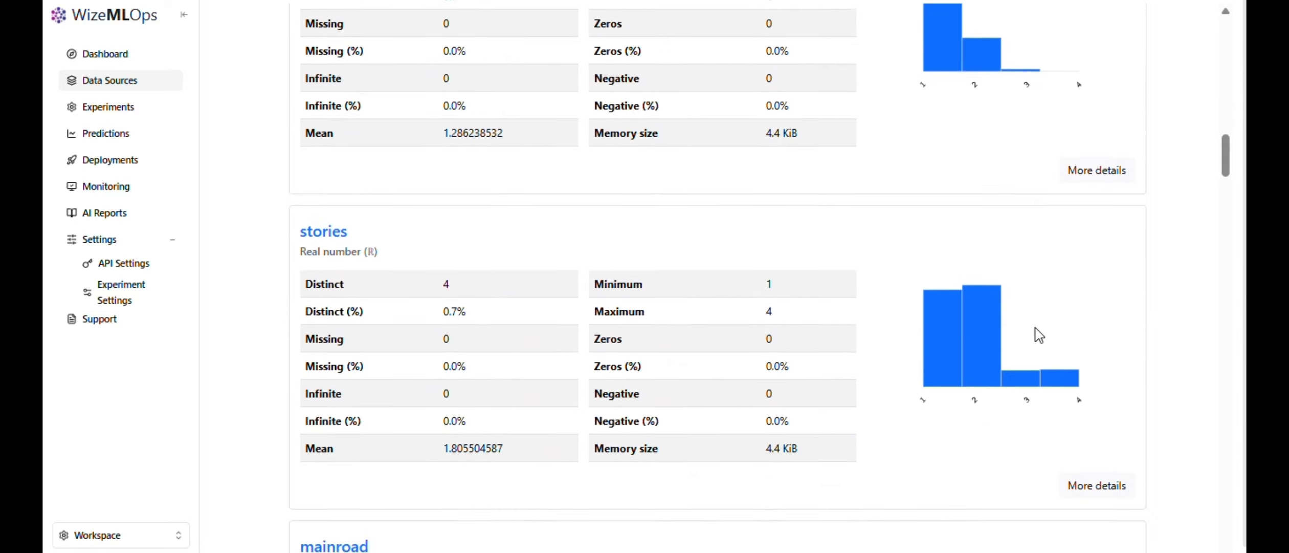
{"action": "scroll", "coordinate": [1038, 335], "scroll_direction": "down", "scroll_amount": 20}
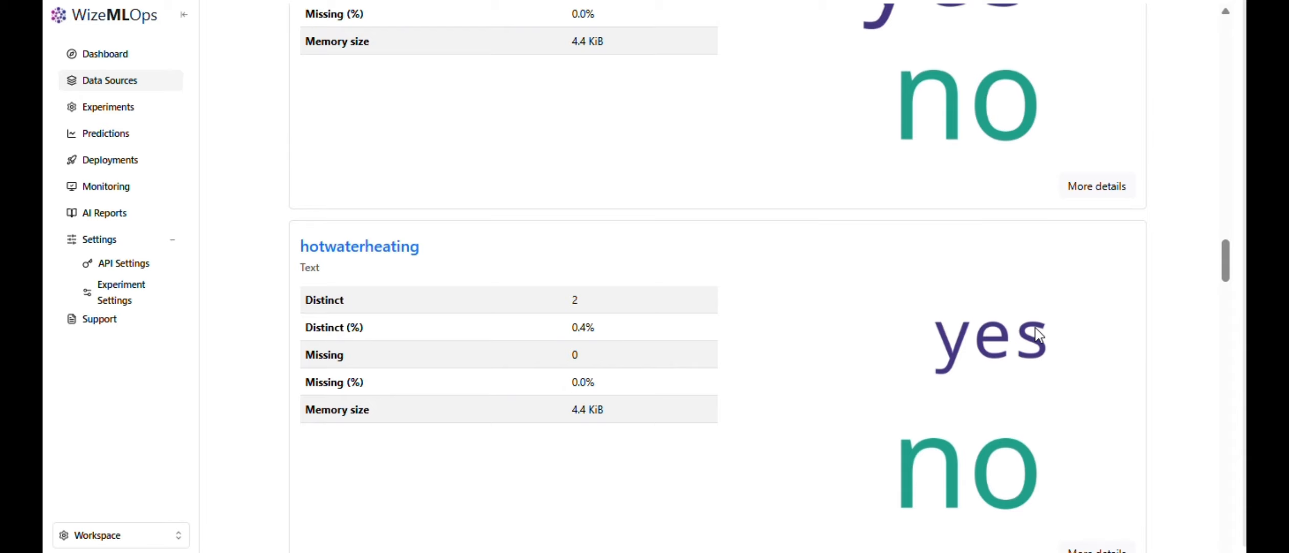
{"action": "scroll", "coordinate": [1039, 335], "scroll_direction": "down", "scroll_amount": 18}
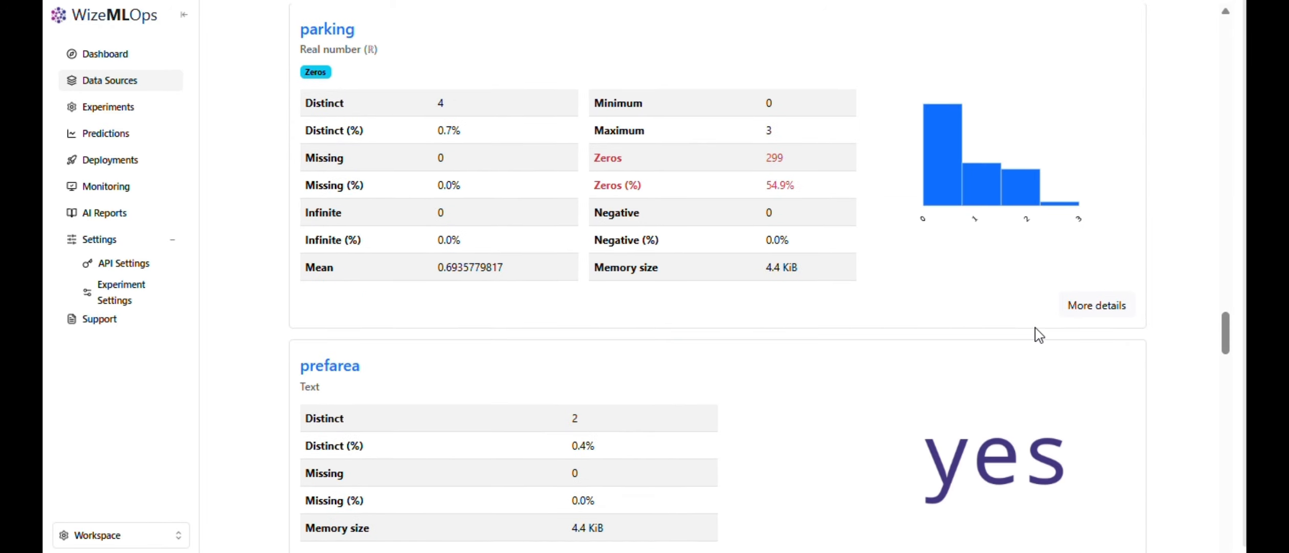
{"action": "scroll", "coordinate": [1038, 335], "scroll_direction": "down", "scroll_amount": 17}
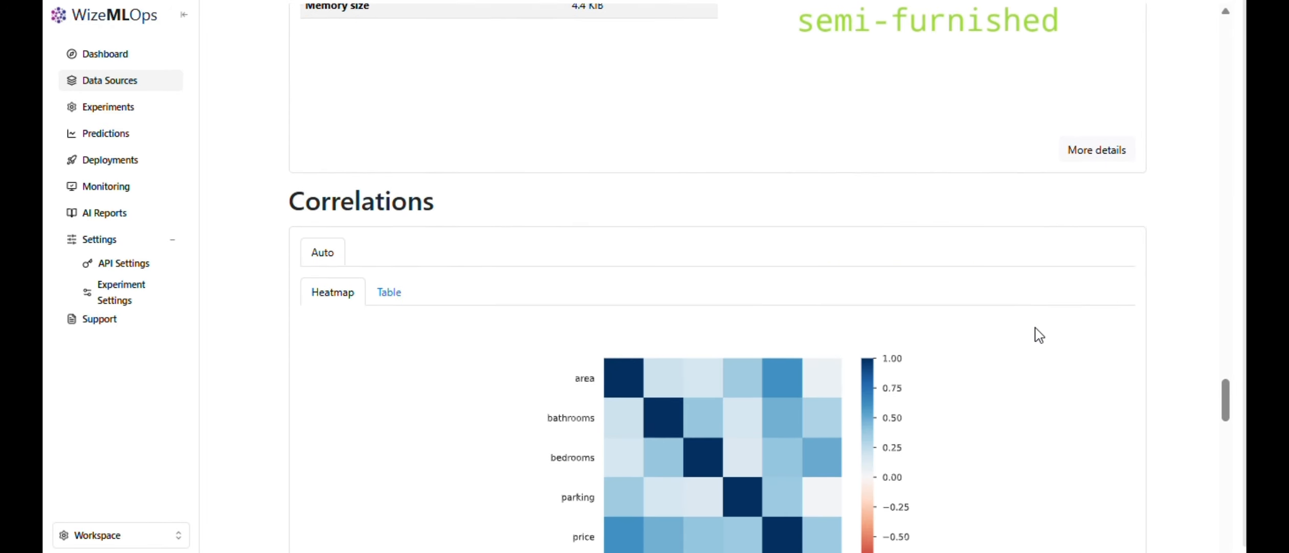
{"action": "scroll", "coordinate": [1039, 335], "scroll_direction": "down", "scroll_amount": 4}
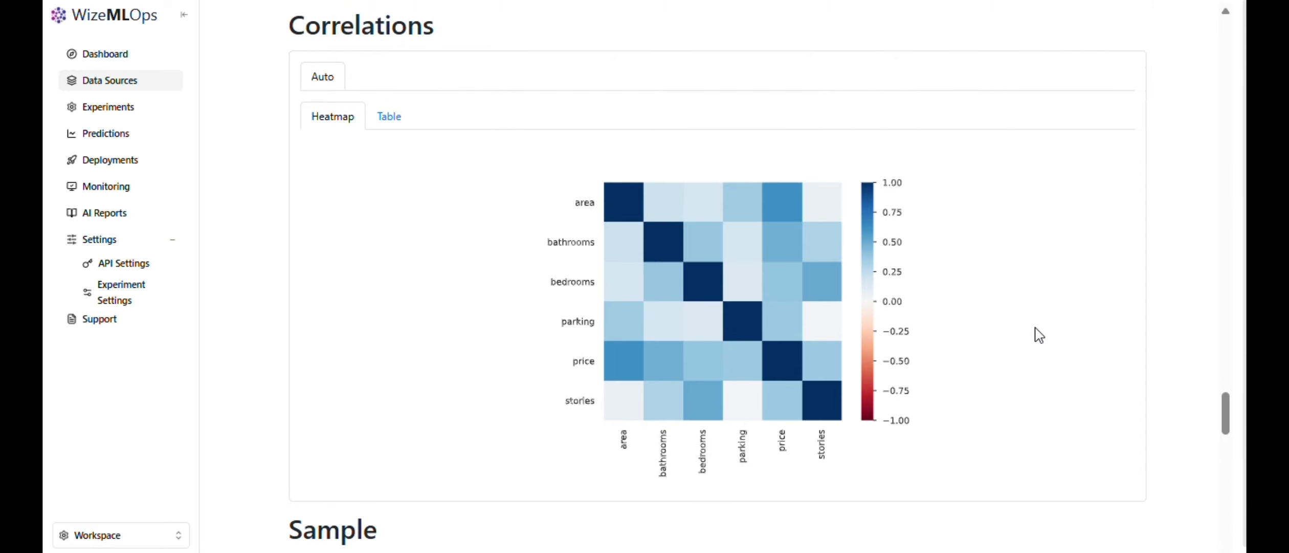
- Show the correlations of the Housing EDA report as a table and examine the coefficients
{"action": "scroll", "coordinate": [979, 321], "scroll_direction": "up", "scroll_amount": 1}
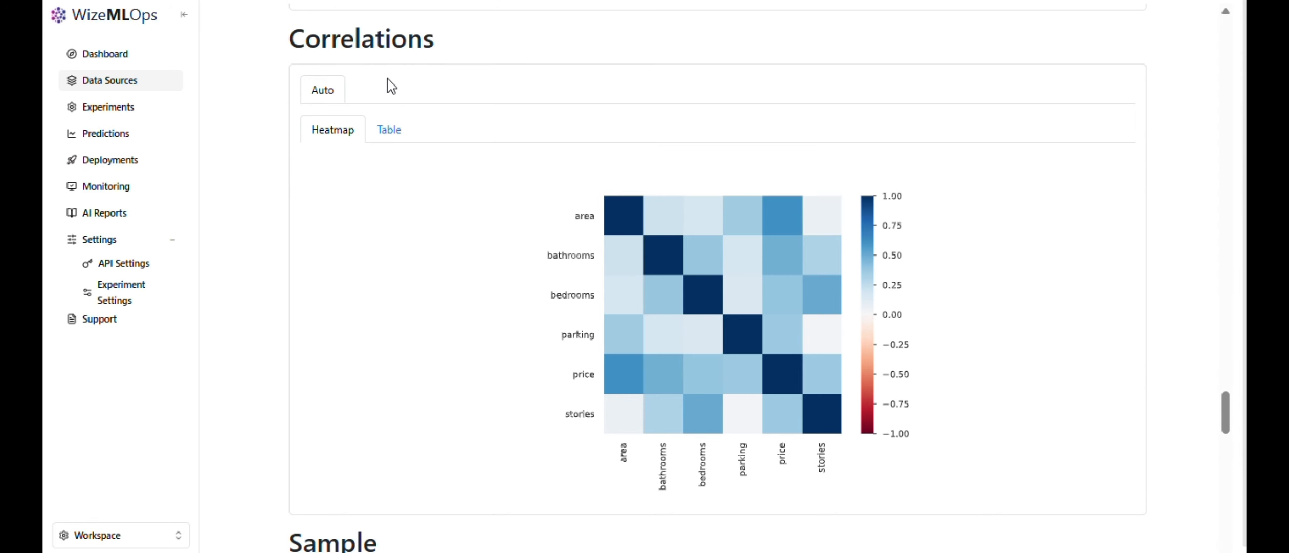
{"action": "left_click", "coordinate": [387, 133]}
{"action": "left_click", "coordinate": [389, 138]}
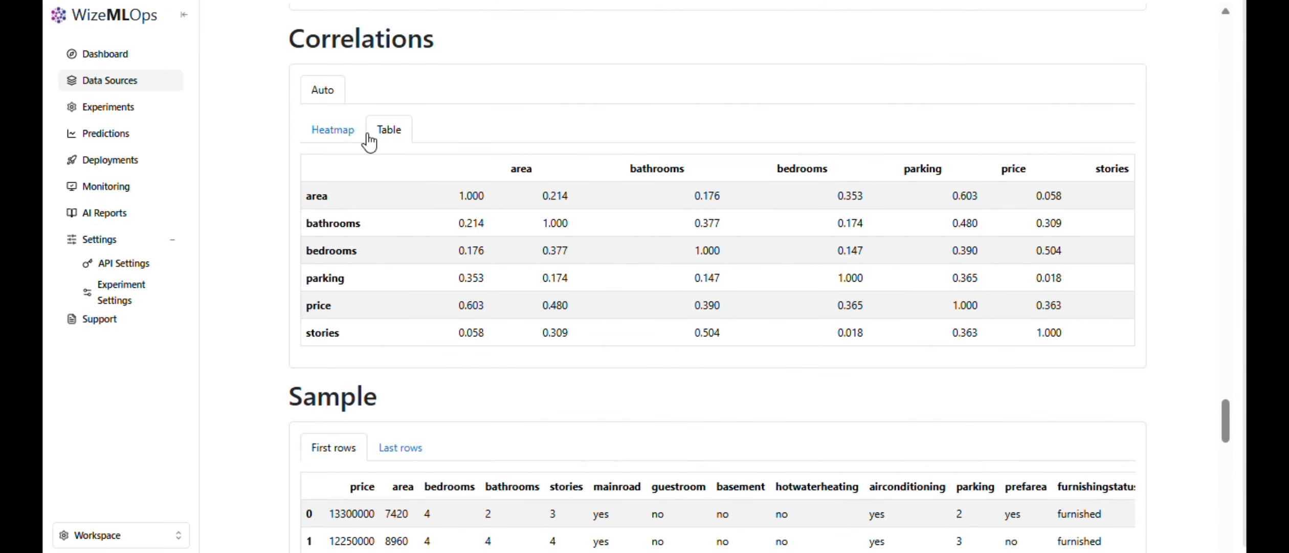
{"action": "left_click", "coordinate": [344, 142]}
{"action": "left_click", "coordinate": [376, 136]}
- Examine the first rows of the data sample in the EDA report
{"action": "scroll", "coordinate": [556, 244], "scroll_direction": "down", "scroll_amount": 6}
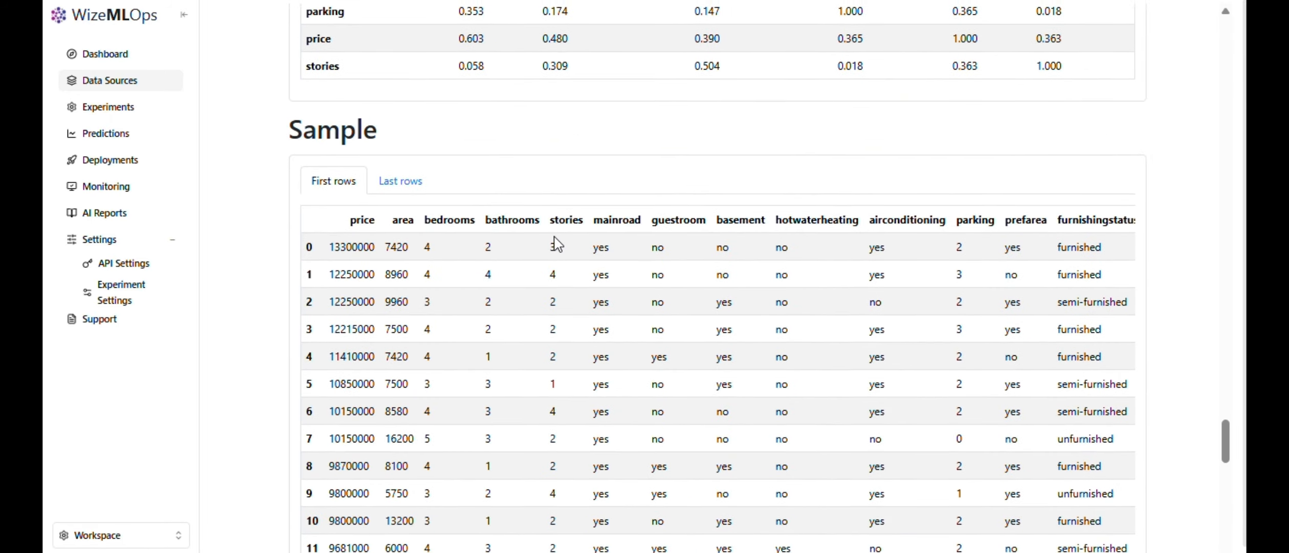
{"action": "scroll", "coordinate": [557, 236], "scroll_direction": "down", "scroll_amount": 1}
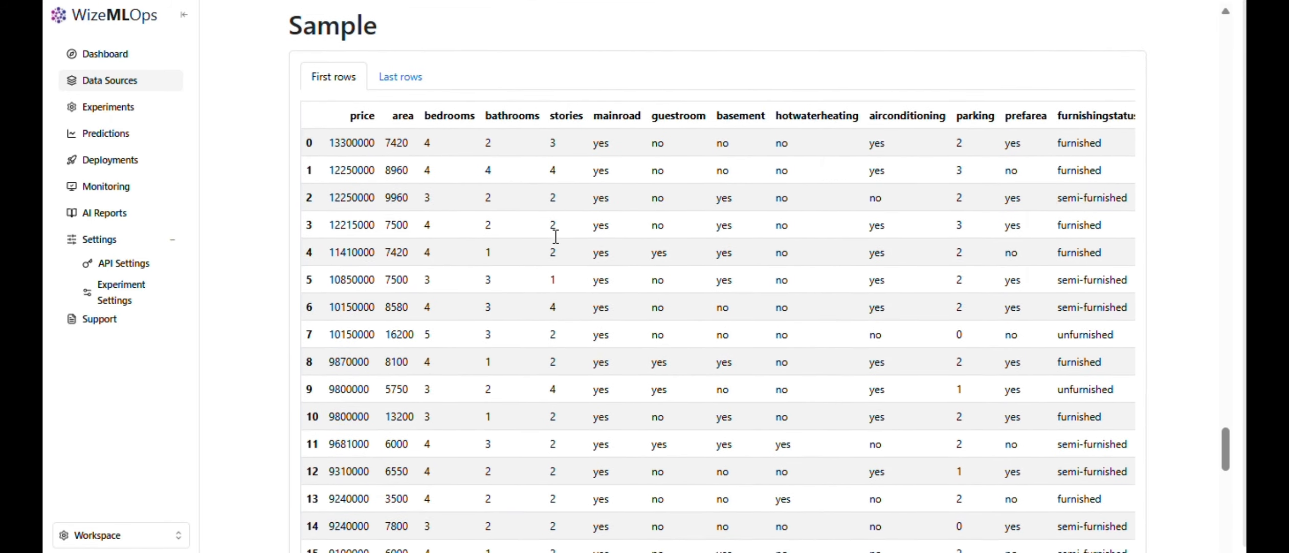
{"action": "scroll", "coordinate": [498, 191], "scroll_direction": "down", "scroll_amount": 18}
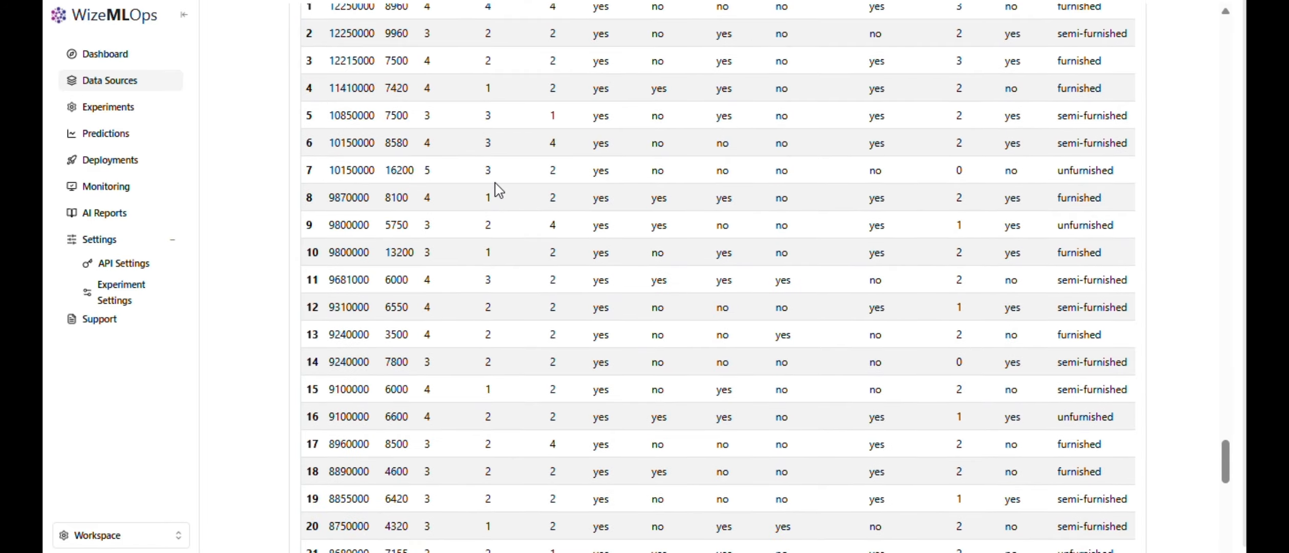
{"action": "scroll", "coordinate": [499, 190], "scroll_direction": "up", "scroll_amount": 15}
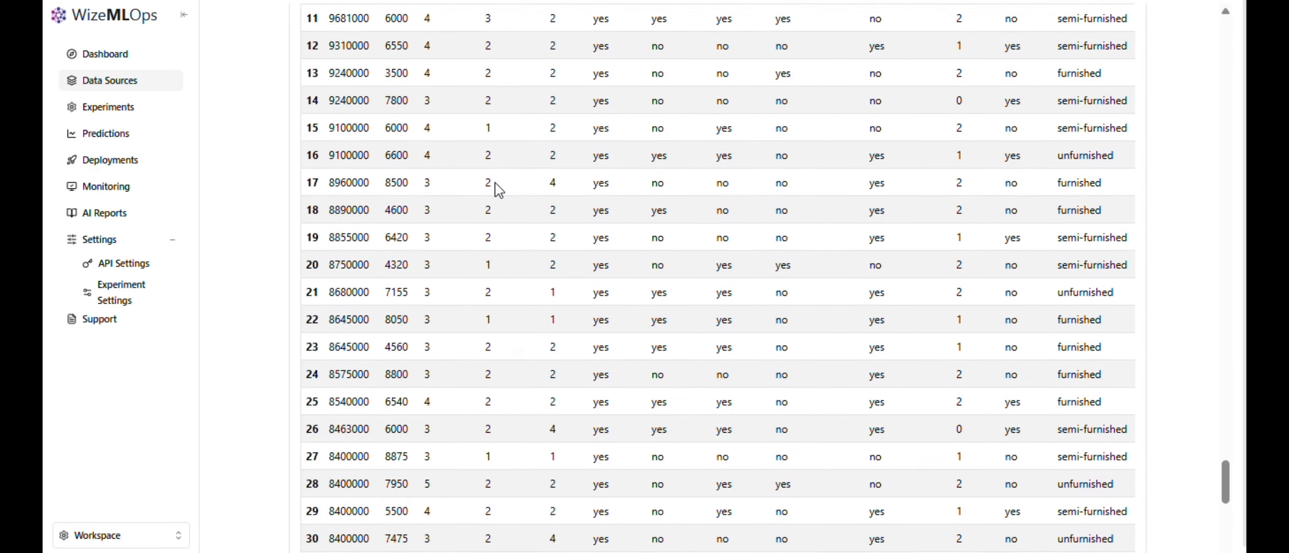
{"action": "scroll", "coordinate": [432, 161], "scroll_direction": "up", "scroll_amount": 2}
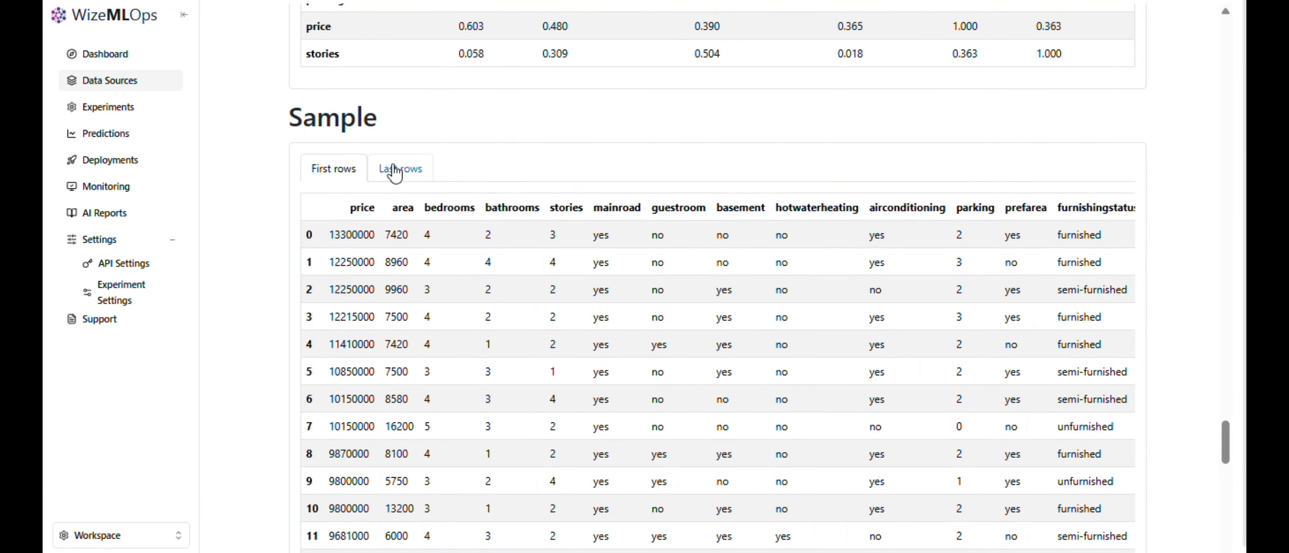
- Show the last rows of the data sample, read through them and go back to the report's overview
{"action": "left_click", "coordinate": [394, 171]}
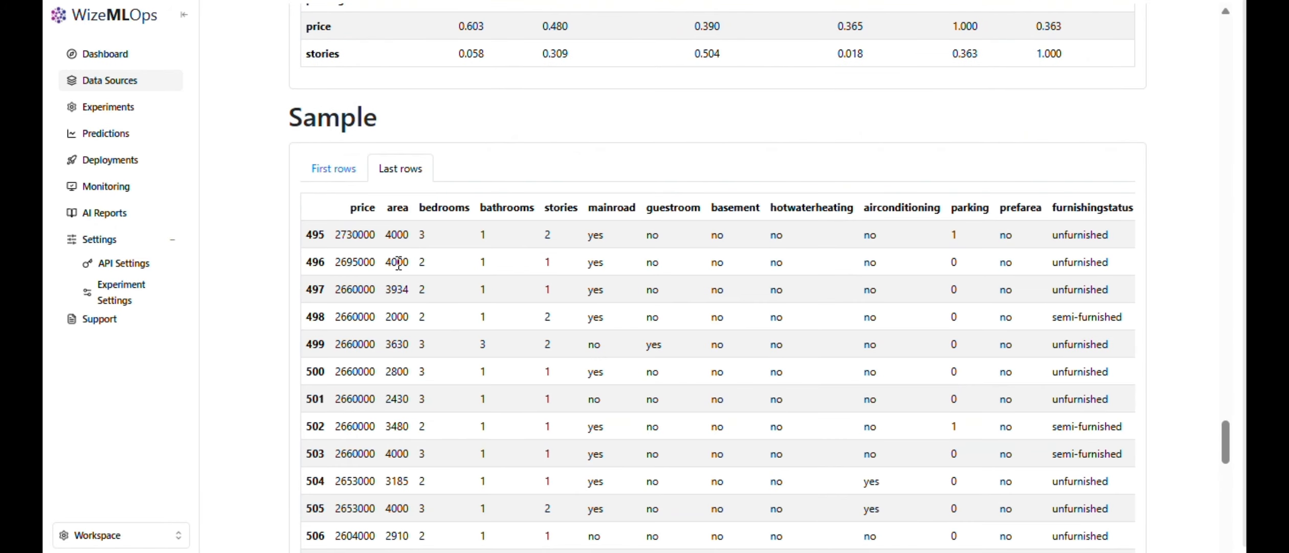
{"action": "scroll", "coordinate": [401, 270], "scroll_direction": "down", "scroll_amount": 9}
{"action": "scroll", "coordinate": [401, 270], "scroll_direction": "down", "scroll_amount": 12}
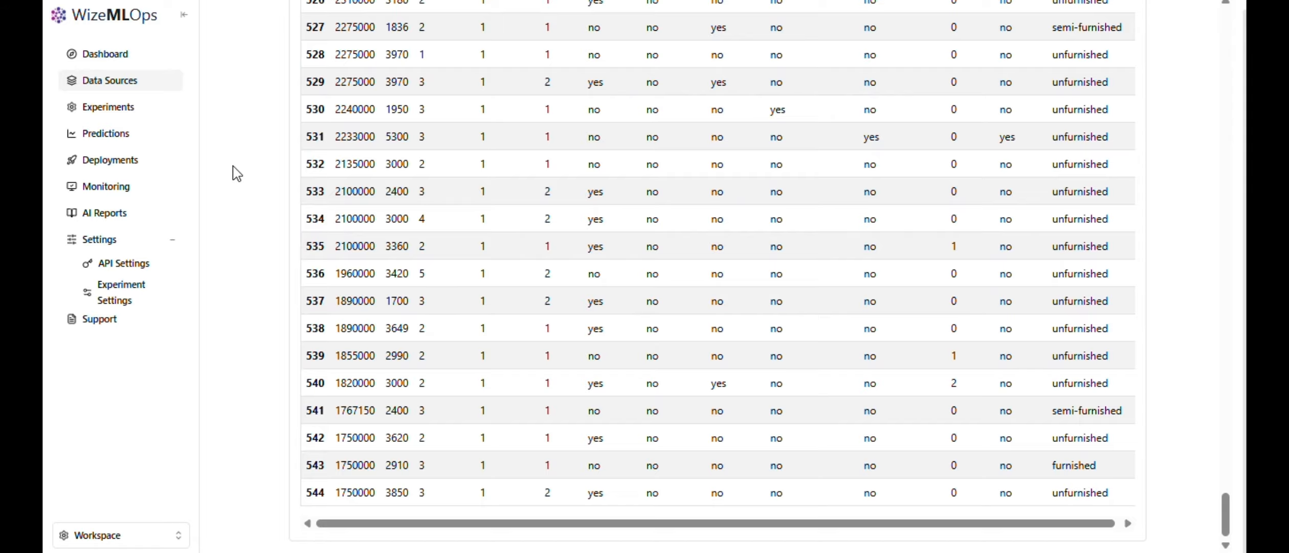
{"action": "scroll", "coordinate": [247, 168], "scroll_direction": "up", "scroll_amount": 1}
{"action": "scroll", "coordinate": [251, 175], "scroll_direction": "up", "scroll_amount": 15}
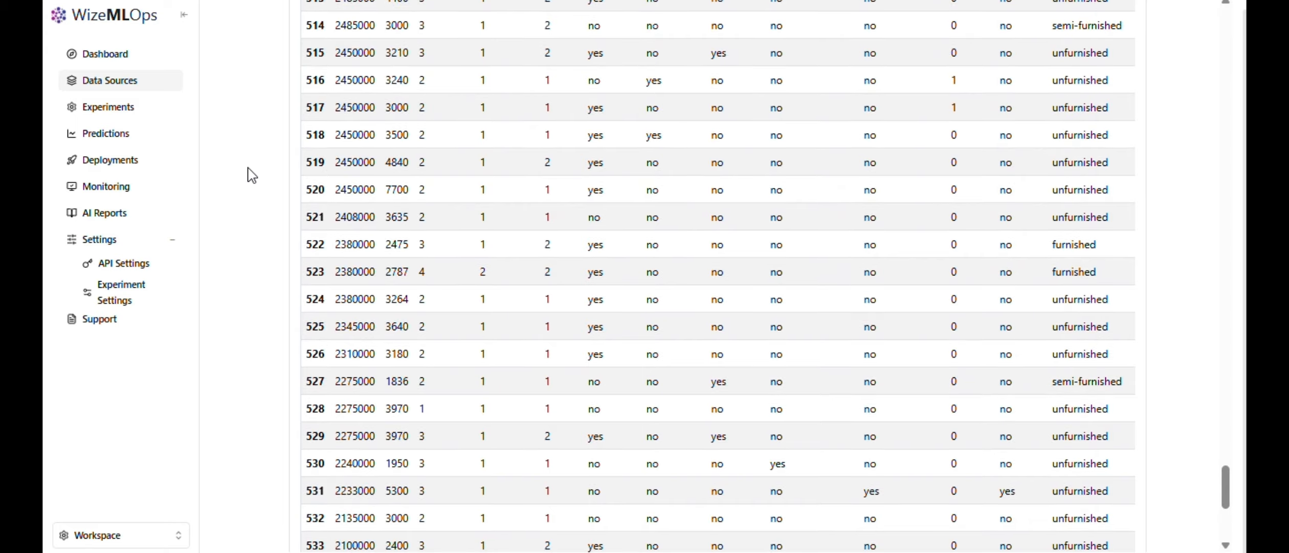
{"action": "scroll", "coordinate": [250, 175], "scroll_direction": "up", "scroll_amount": 20}
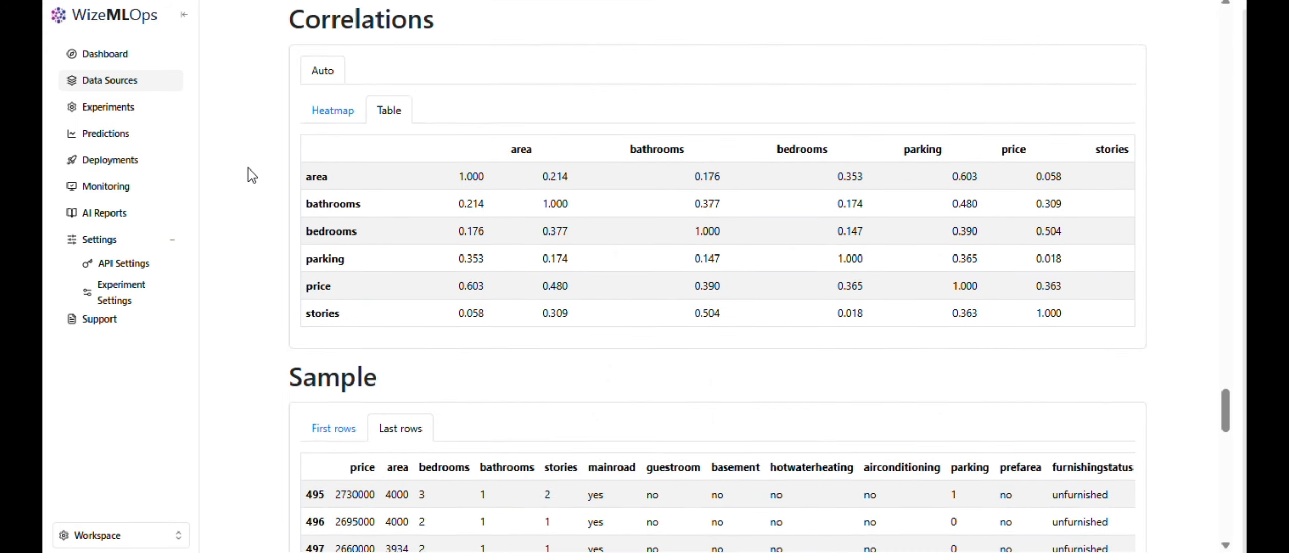
{"action": "scroll", "coordinate": [251, 175], "scroll_direction": "up", "scroll_amount": 20}
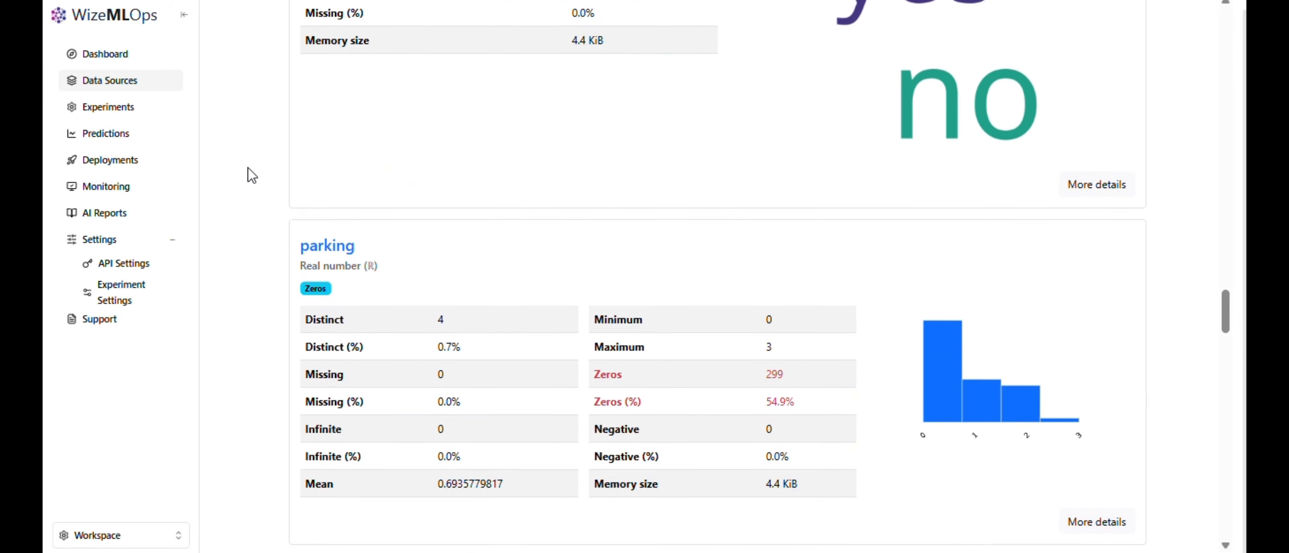
{"action": "scroll", "coordinate": [251, 175], "scroll_direction": "up", "scroll_amount": 20}
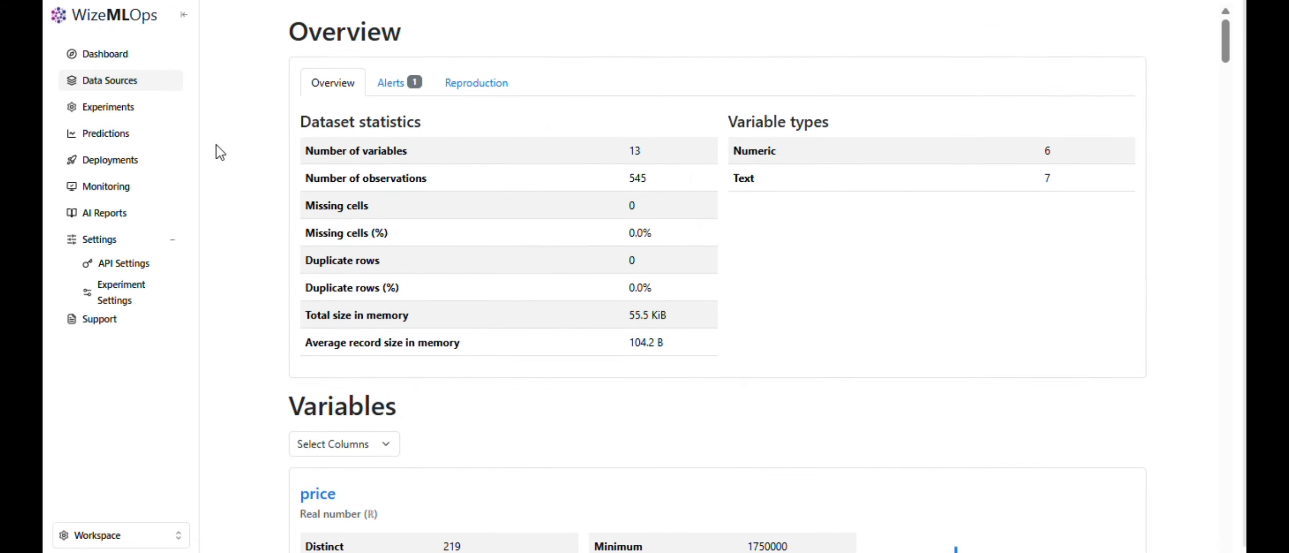
- Return to the data sources overview and show the inbound databases
{"action": "left_click", "coordinate": [118, 81]}
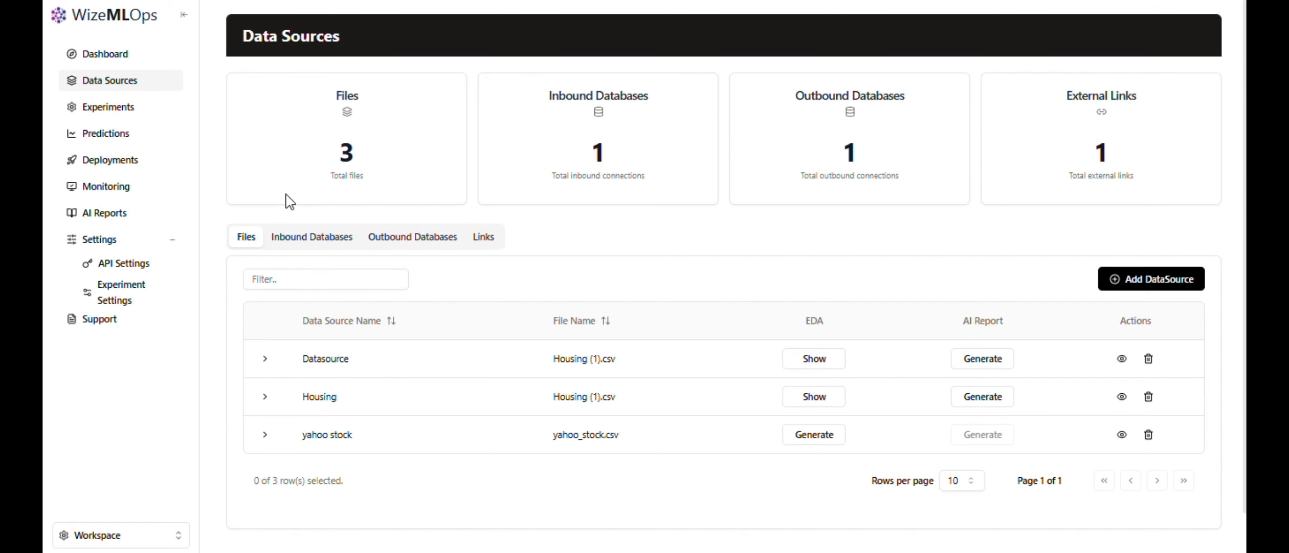
{"action": "left_click", "coordinate": [310, 243]}
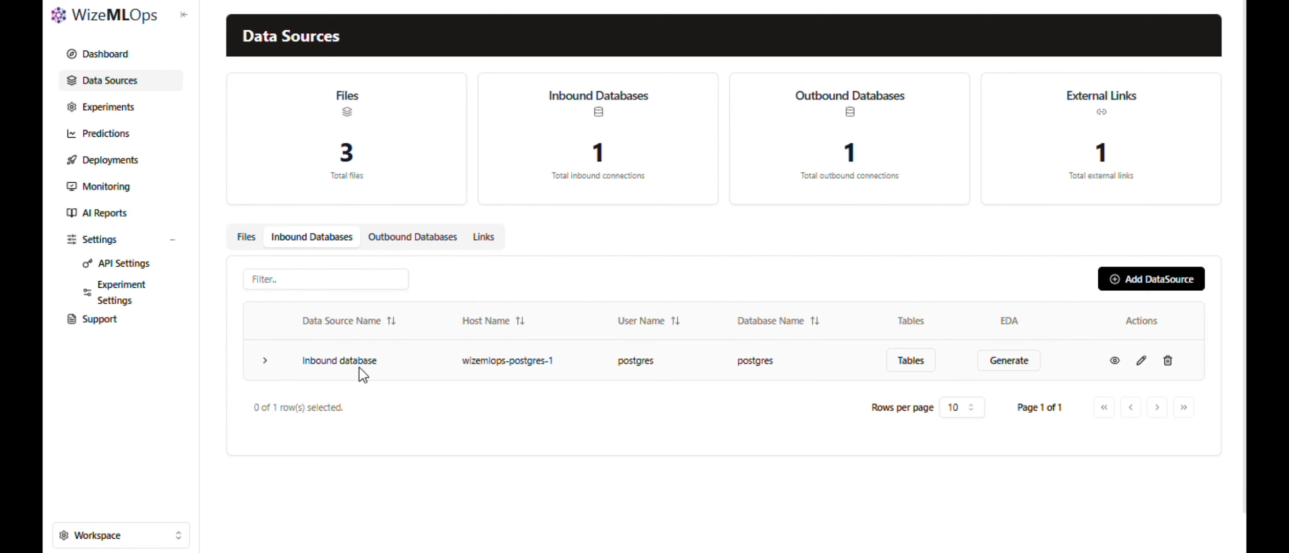
{"action": "scroll", "coordinate": [758, 273], "scroll_direction": "down", "scroll_amount": 1}
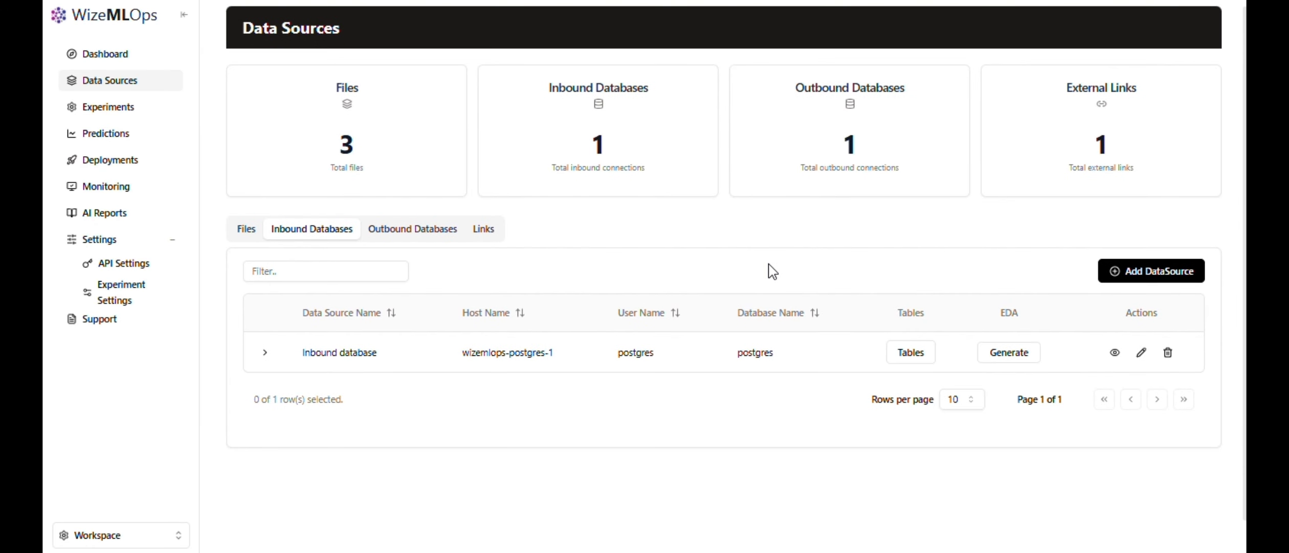
- Examine the connection settings for adding an Inbound Database Connection data source, and close the form without adding one
{"action": "left_click", "coordinate": [1124, 260]}
{"action": "left_click", "coordinate": [855, 486]}
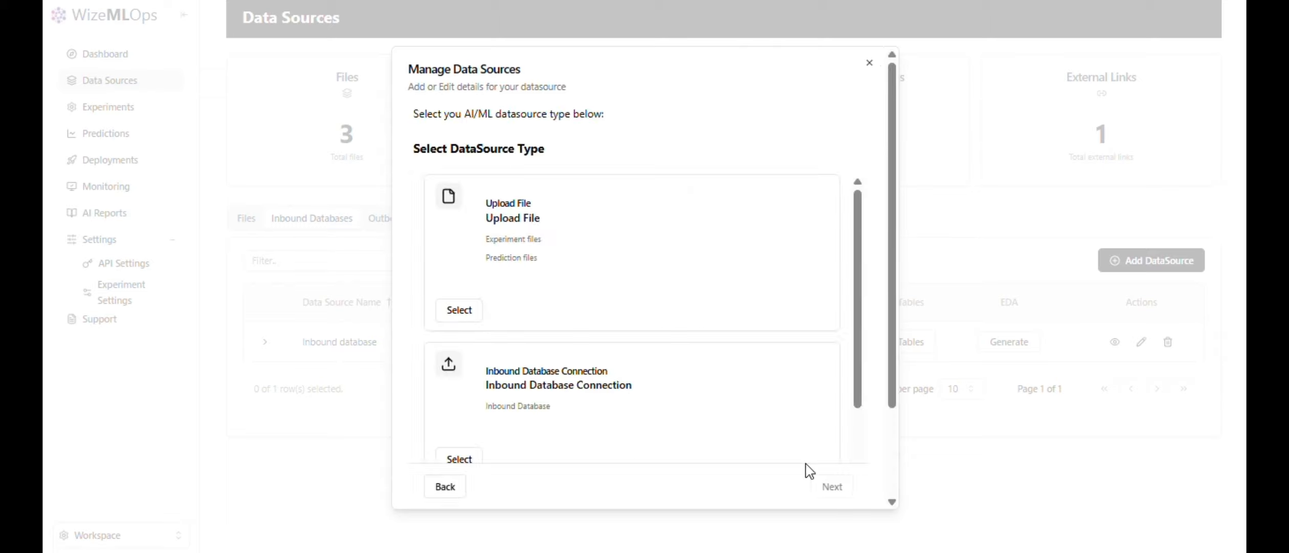
{"action": "left_click", "coordinate": [709, 401]}
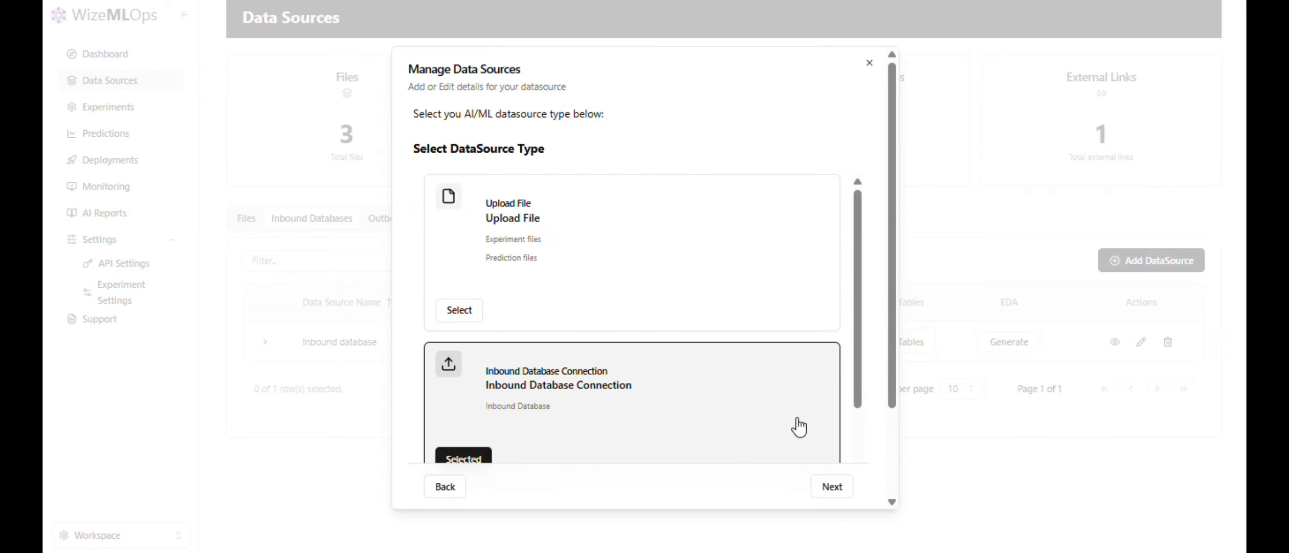
{"action": "scroll", "coordinate": [780, 407], "scroll_direction": "down", "scroll_amount": 1}
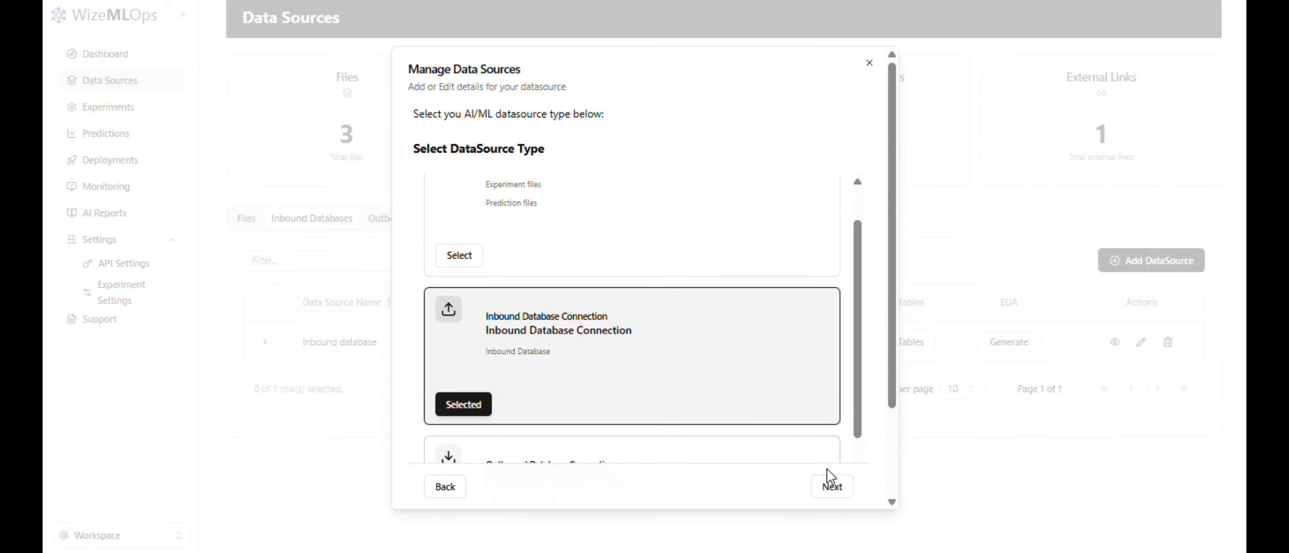
{"action": "left_click", "coordinate": [833, 487]}
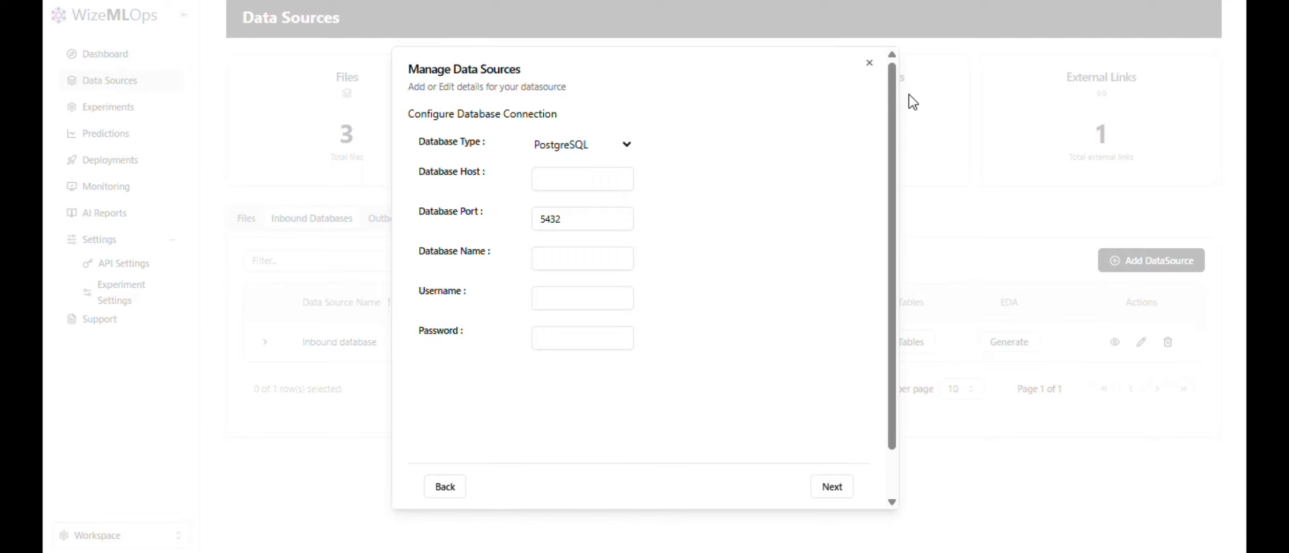
{"action": "left_click", "coordinate": [869, 63]}
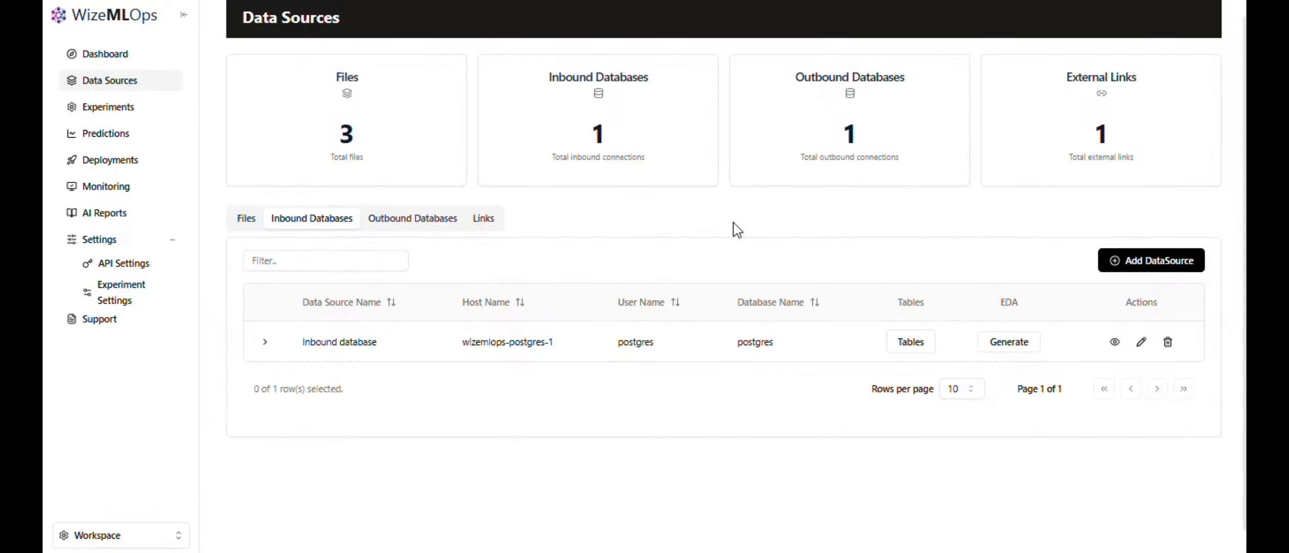
- Expand the Inbound database entry to read its description and creation date
{"action": "left_click", "coordinate": [264, 342]}
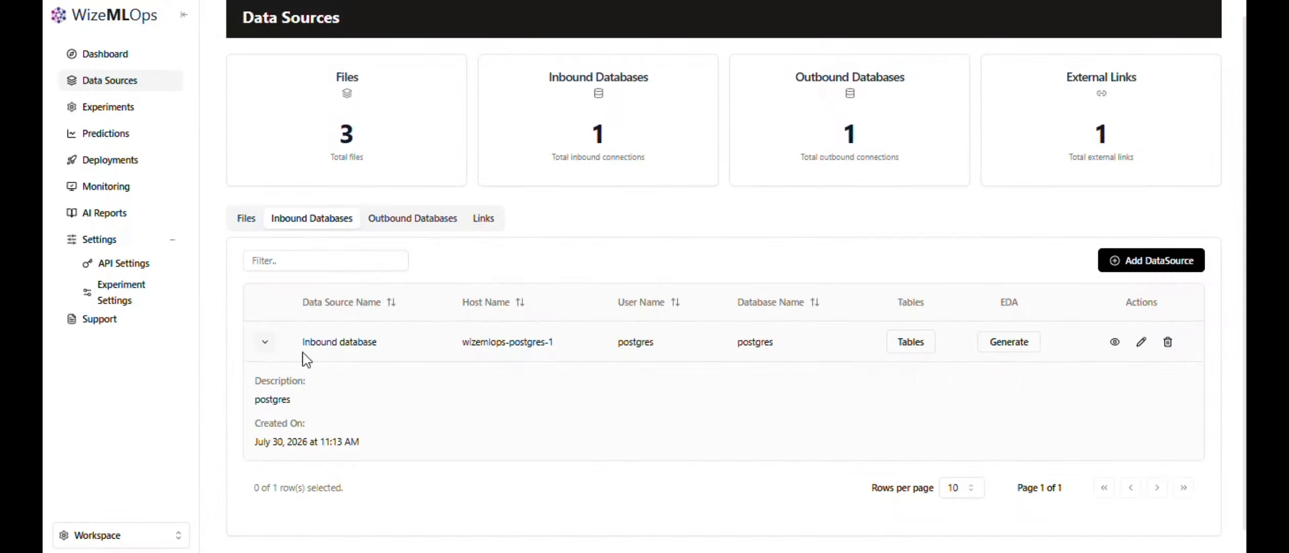
{"action": "scroll", "coordinate": [383, 379], "scroll_direction": "down", "scroll_amount": 1}
{"action": "scroll", "coordinate": [382, 379], "scroll_direction": "up", "scroll_amount": 2}
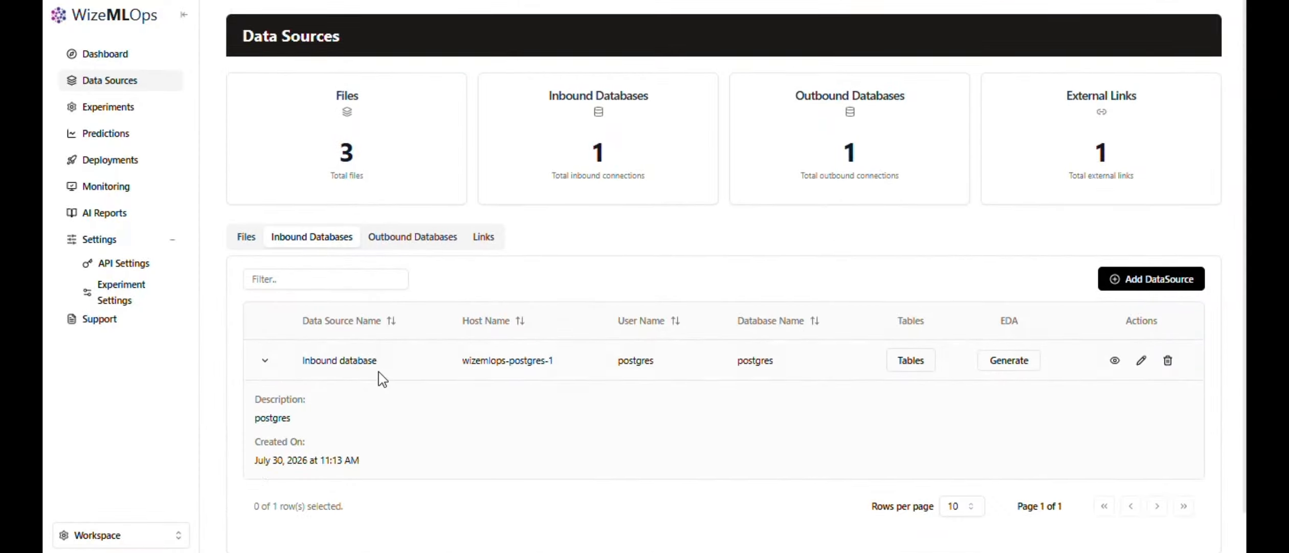
- Open the table selection of the Inbound database, choose the ai_datasource table and show its columns
{"action": "left_click", "coordinate": [911, 361]}
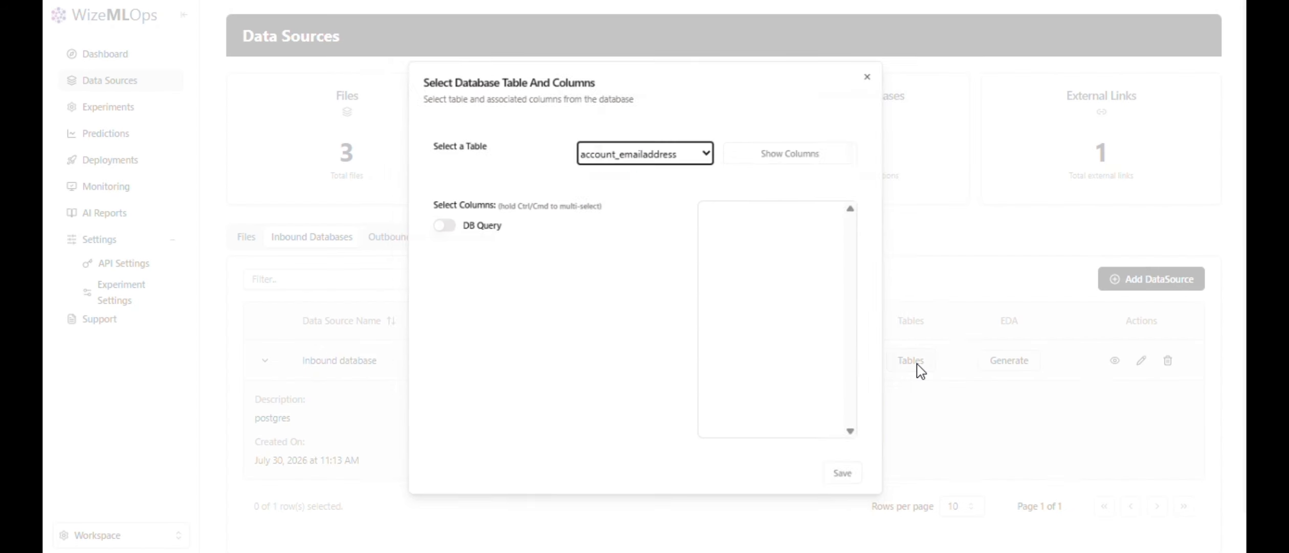
{"action": "left_click", "coordinate": [686, 150]}
{"action": "scroll", "coordinate": [676, 198], "scroll_direction": "down", "scroll_amount": 8}
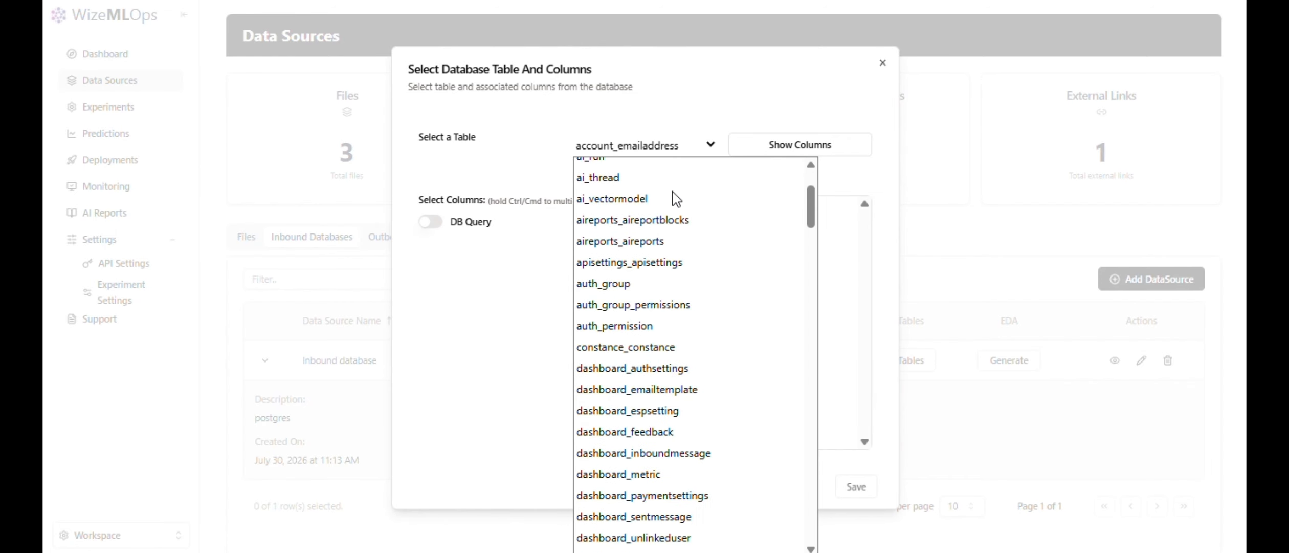
{"action": "scroll", "coordinate": [677, 198], "scroll_direction": "down", "scroll_amount": 10}
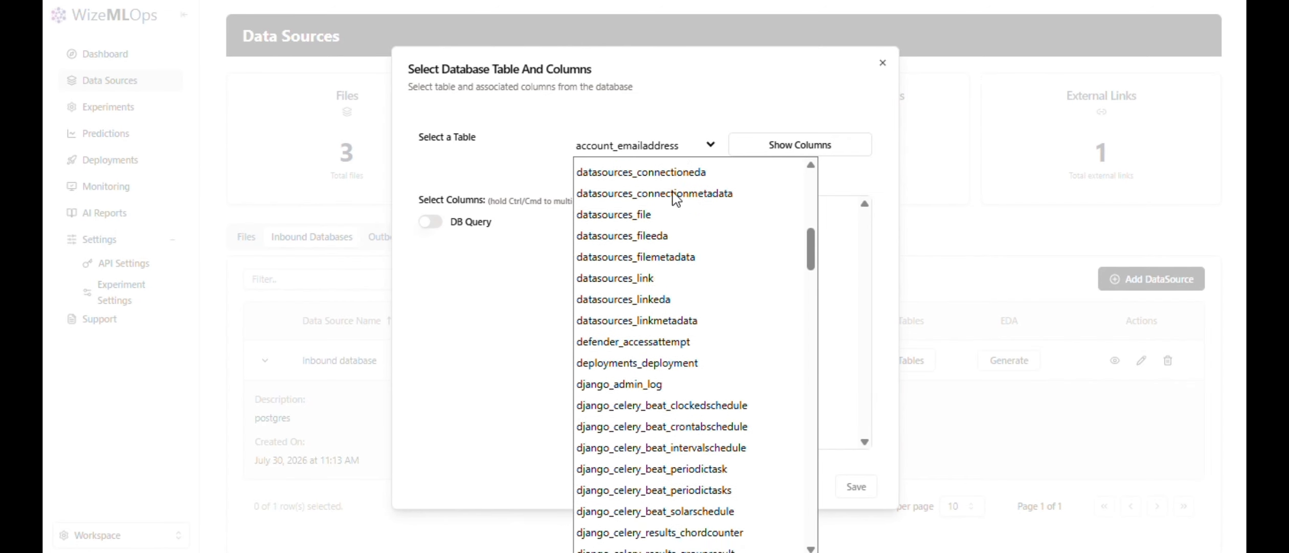
{"action": "left_click", "coordinate": [475, 311]}
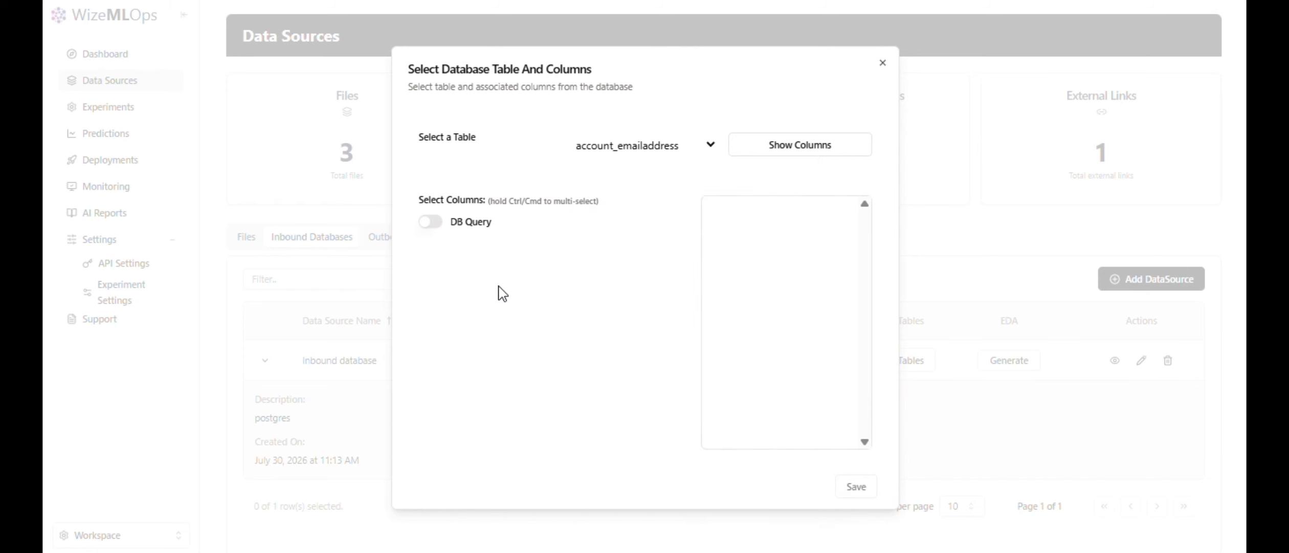
{"action": "left_click", "coordinate": [702, 148]}
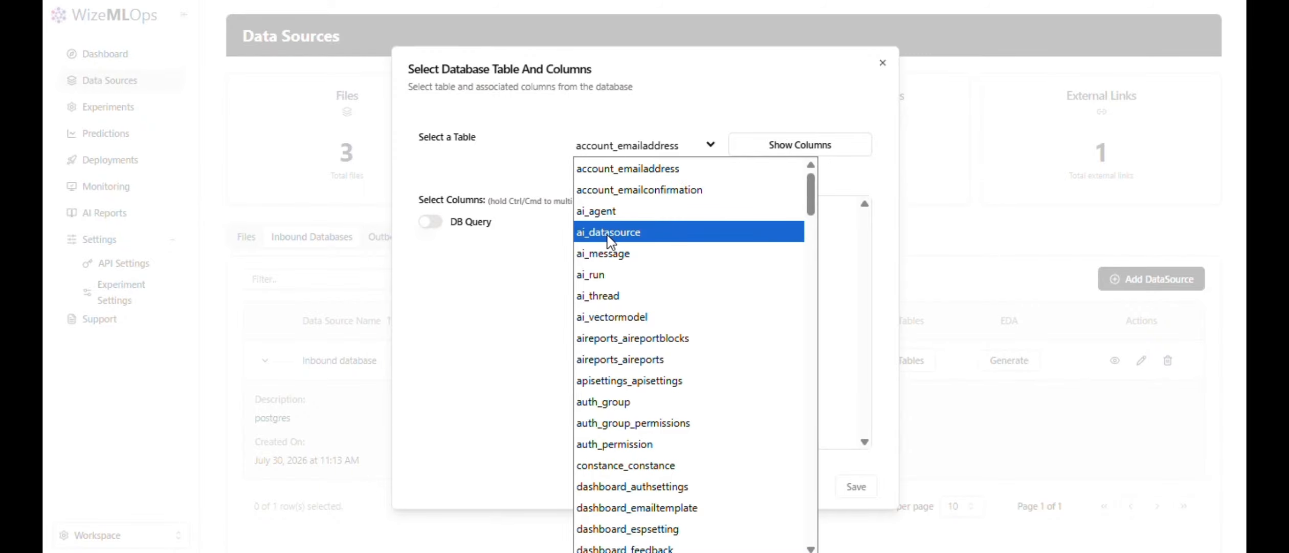
{"action": "left_click", "coordinate": [631, 230]}
{"action": "left_click", "coordinate": [767, 164]}
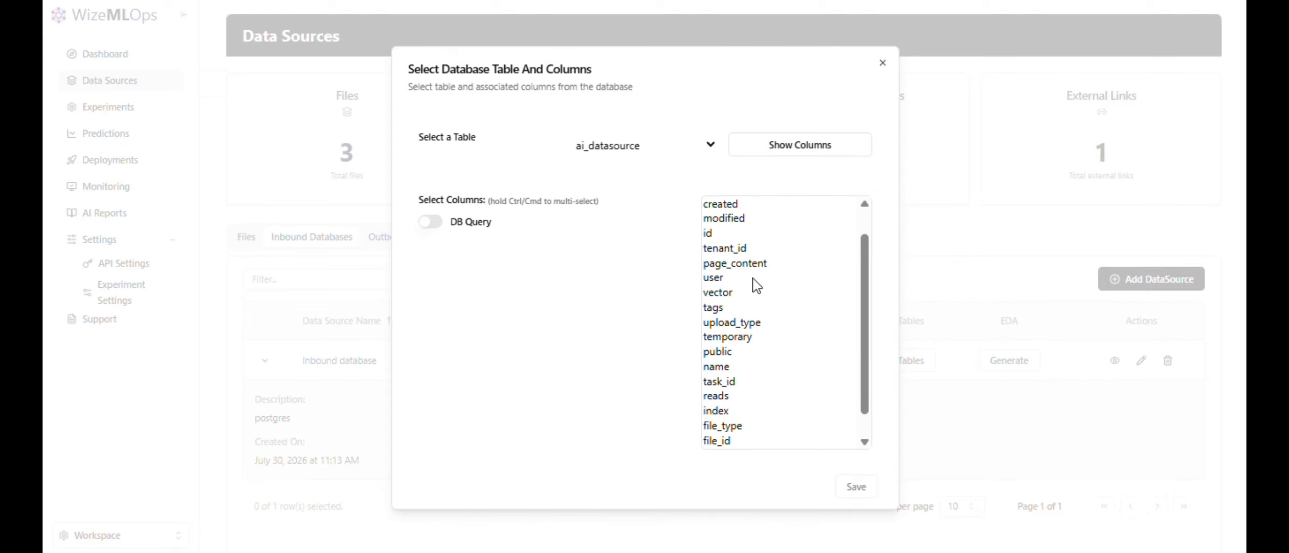
- Select the ai_datasource columns from created through name
{"action": "scroll", "coordinate": [755, 283], "scroll_direction": "down", "scroll_amount": 1}
{"action": "scroll", "coordinate": [755, 283], "scroll_direction": "up", "scroll_amount": 1}
{"action": "scroll", "coordinate": [755, 283], "scroll_direction": "down", "scroll_amount": 1}
{"action": "scroll", "coordinate": [755, 285], "scroll_direction": "up", "scroll_amount": 1}
{"action": "left_click_drag", "start_coordinate": [726, 203], "coordinate": [747, 367]}
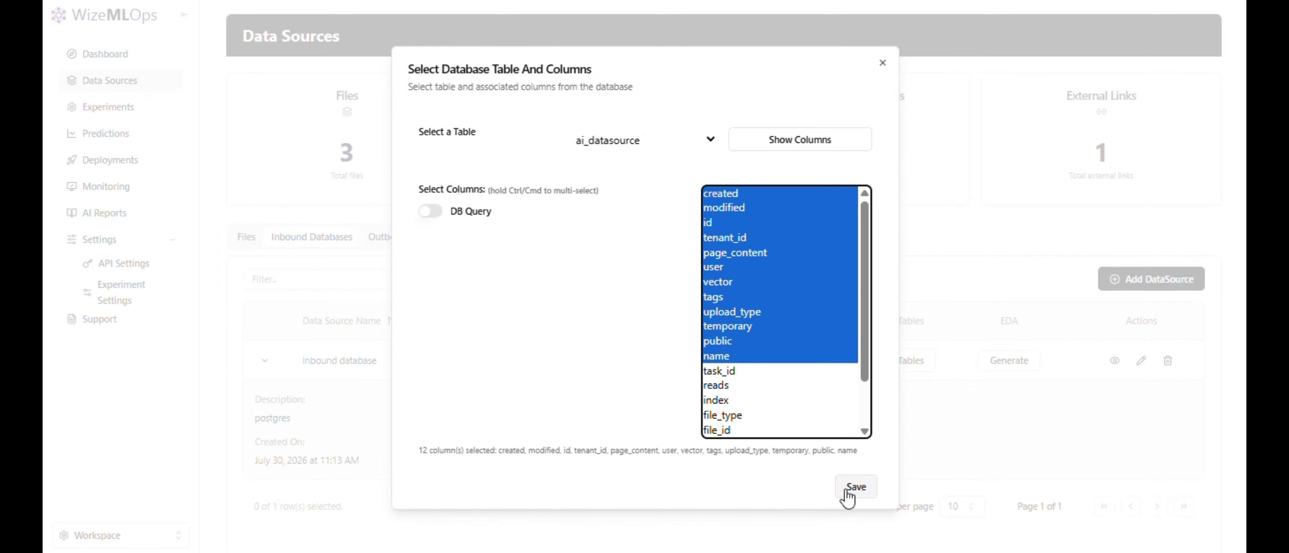
{"action": "left_click", "coordinate": [589, 335]}
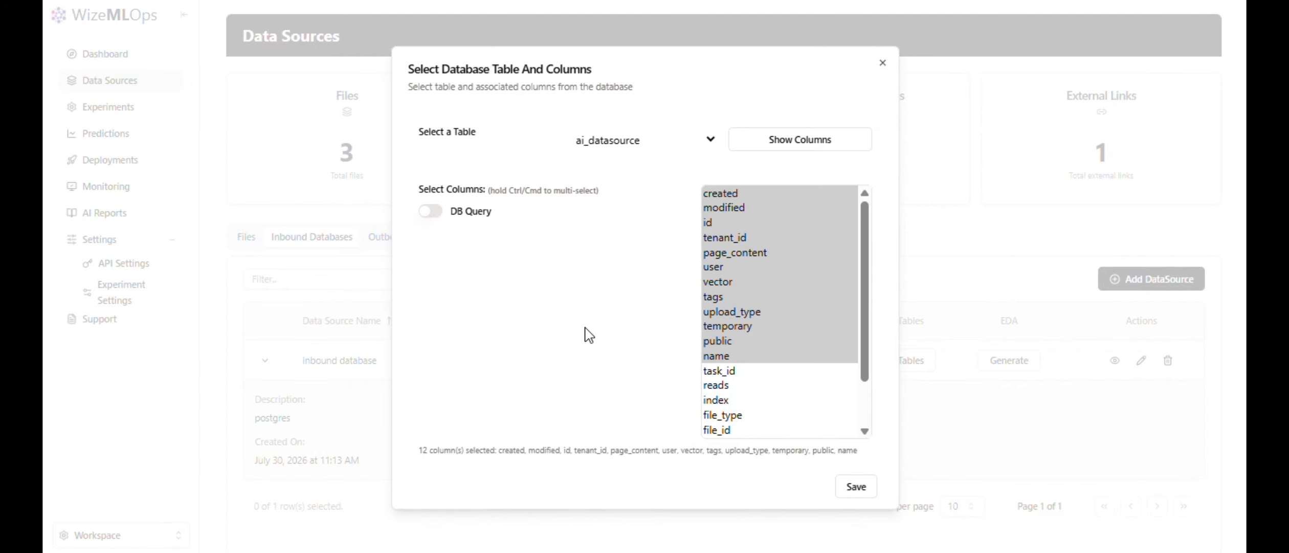
- Enable DB Query and have AI Assist generate a query from the prompt "I want to get all the data from users table"
{"action": "left_click", "coordinate": [423, 212]}
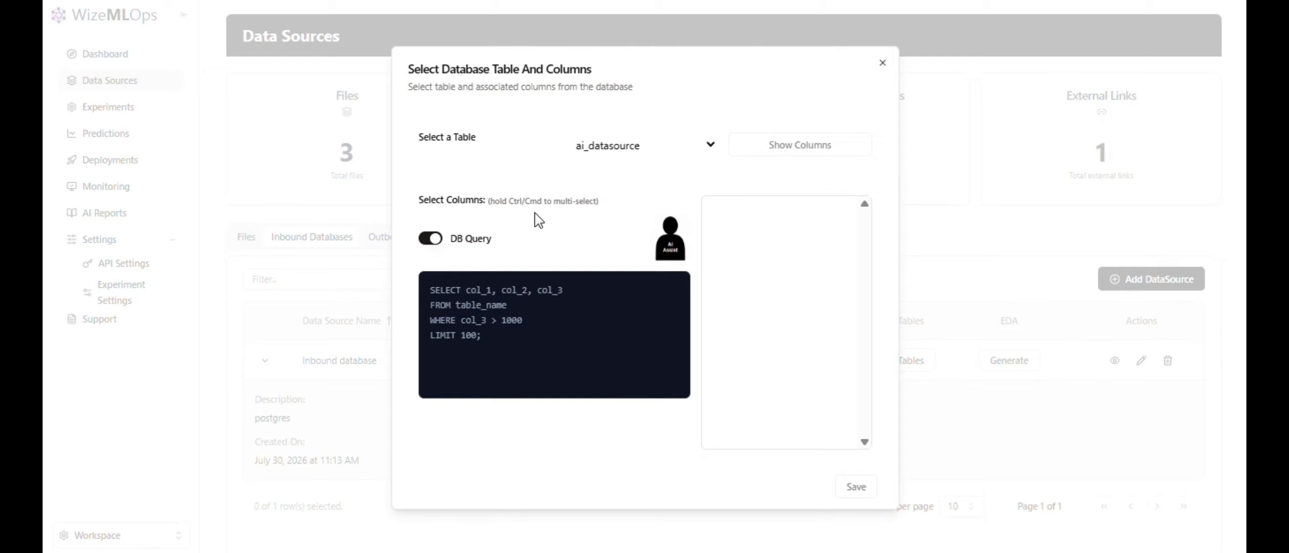
{"action": "left_click", "coordinate": [670, 245]}
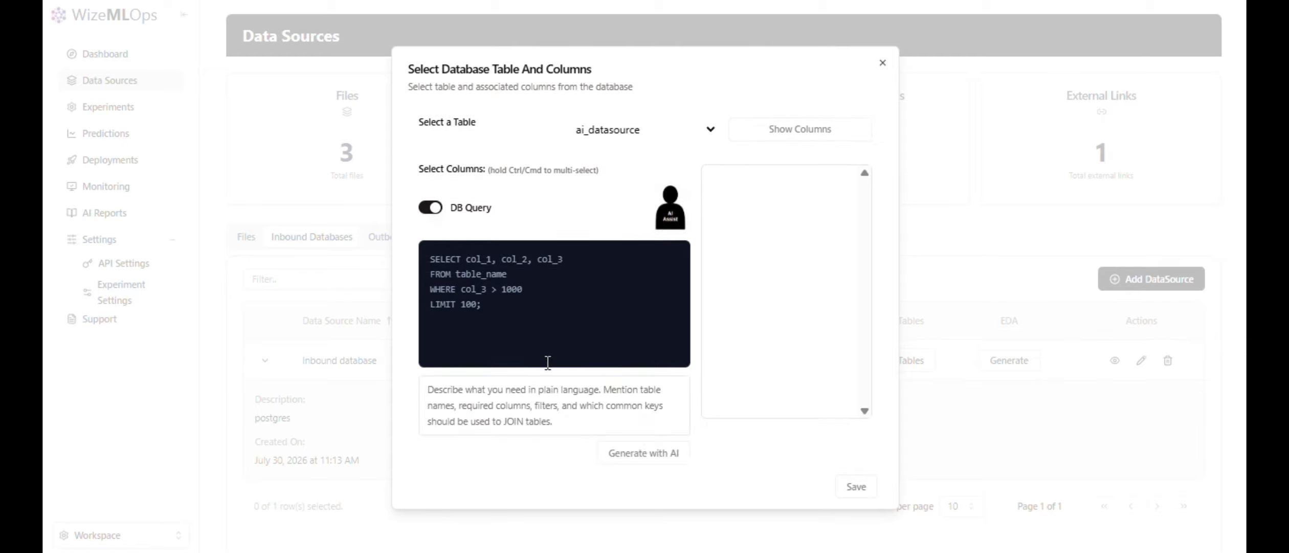
{"action": "left_click", "coordinate": [514, 403]}
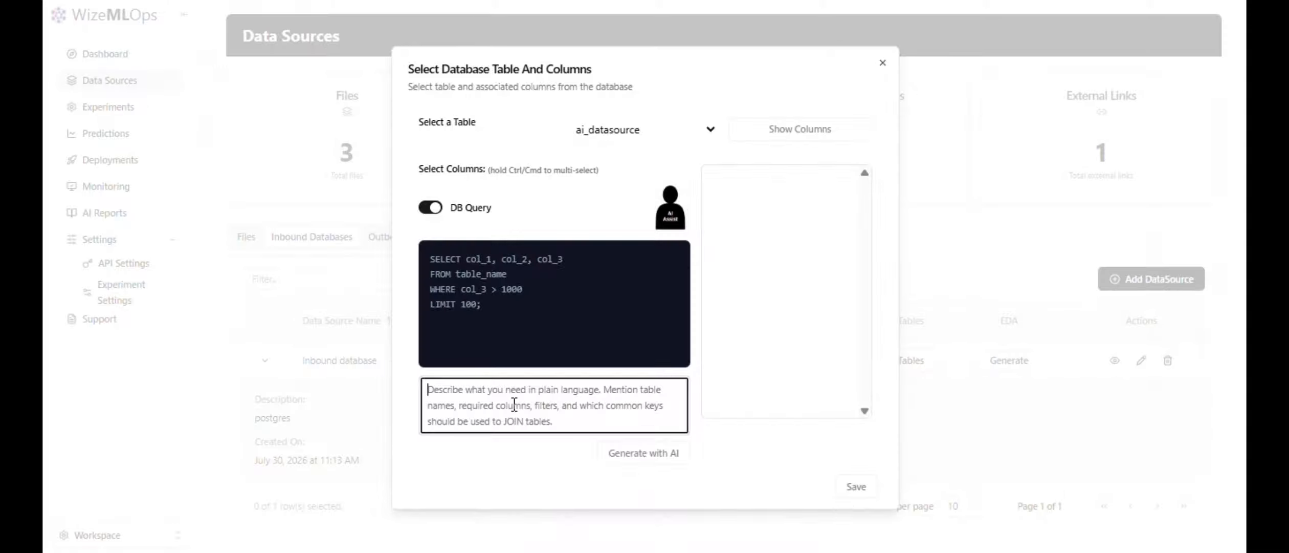
{"action": "type", "text": "I w"}
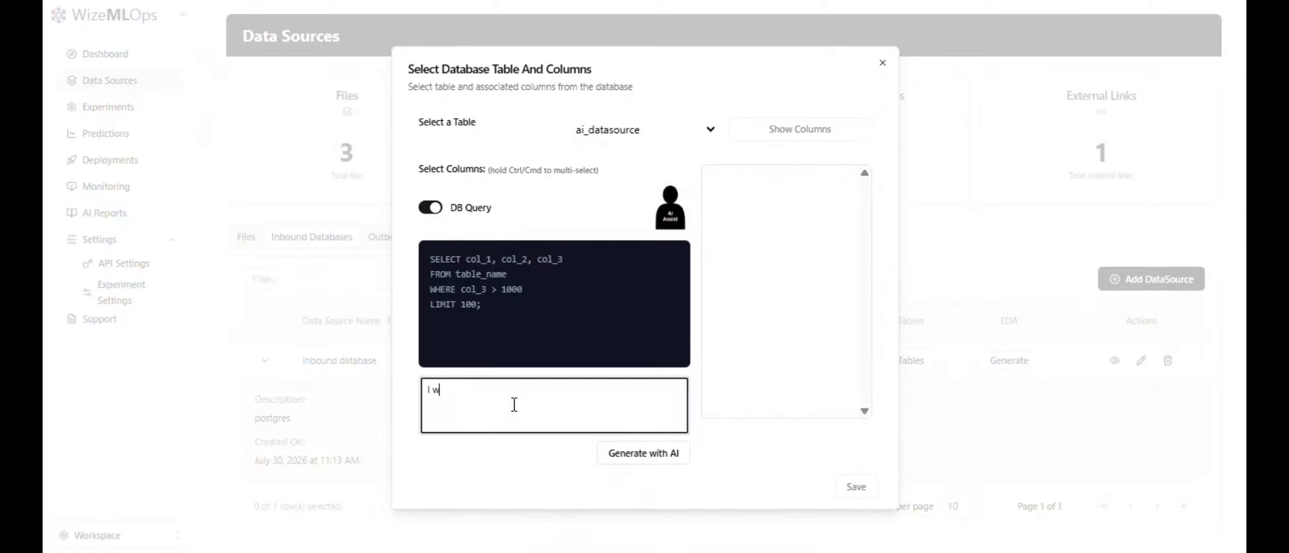
{"action": "type", "text": "ant to get all the data from users table"}
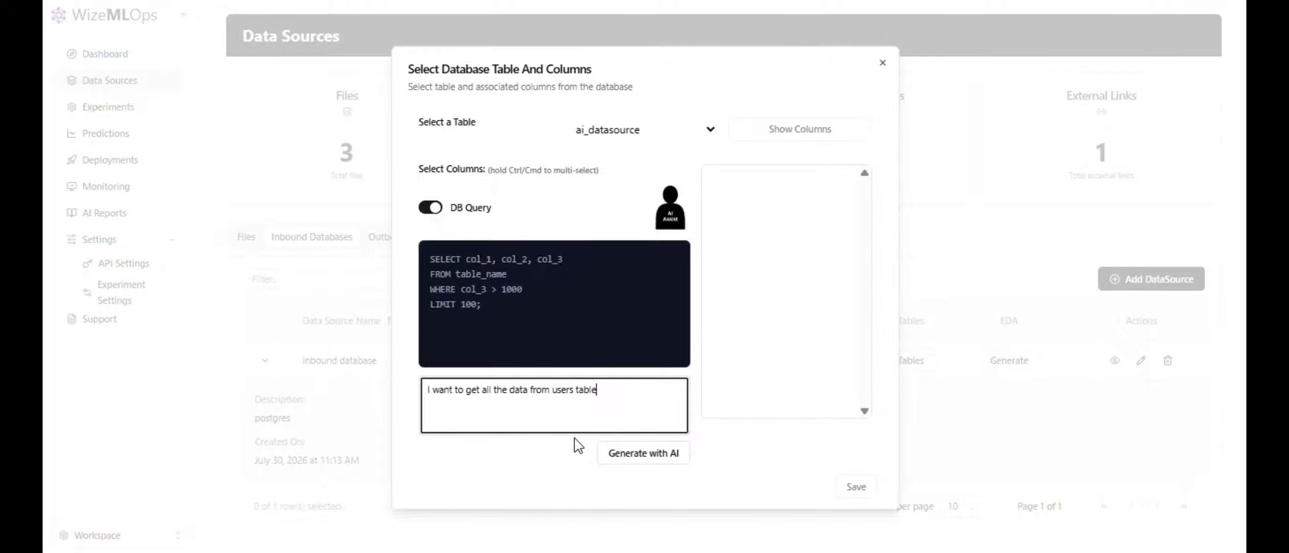
{"action": "left_click", "coordinate": [635, 454]}
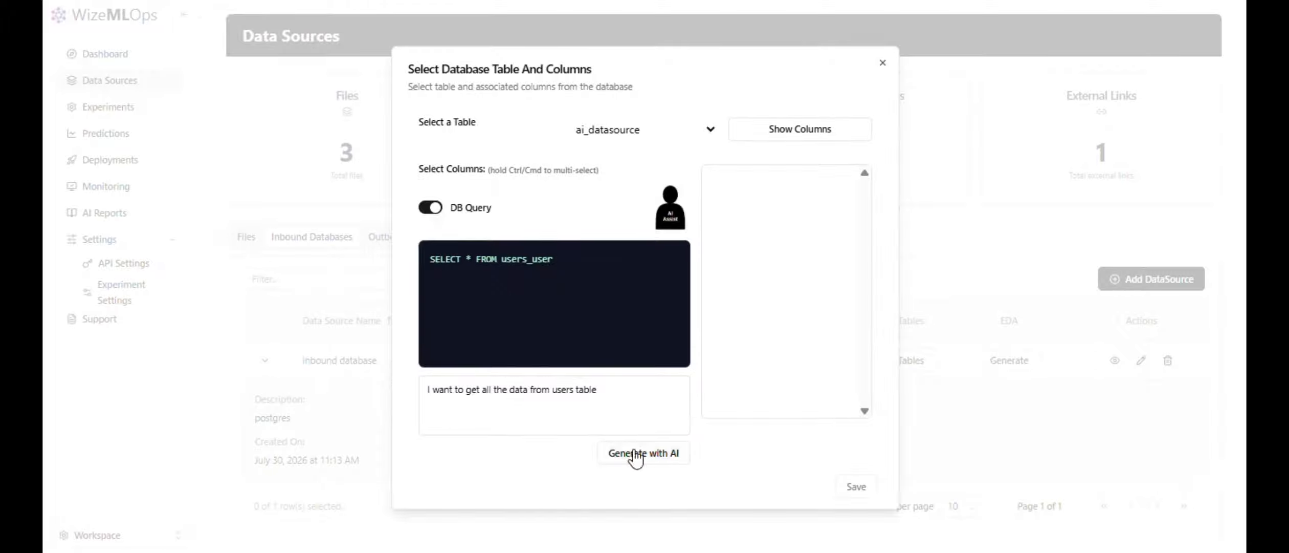
- Show the columns of the generated query, select all of them from id through metadata, and close the table selection without saving
{"action": "left_click", "coordinate": [777, 134]}
{"action": "left_click_drag", "start_coordinate": [732, 174], "coordinate": [735, 378]}
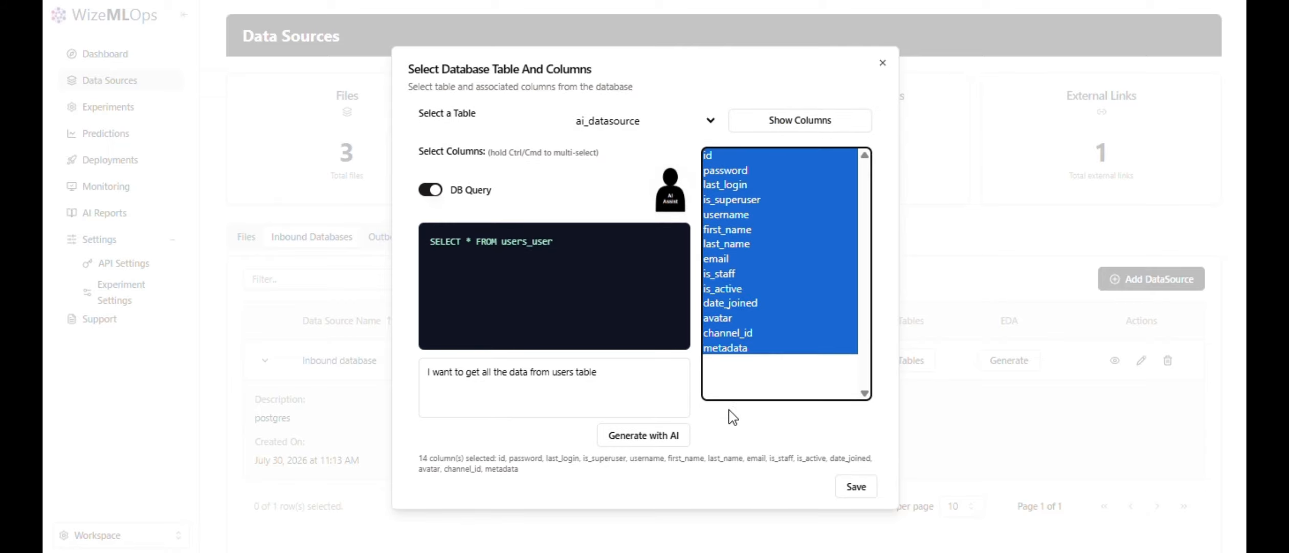
{"action": "left_click", "coordinate": [735, 444]}
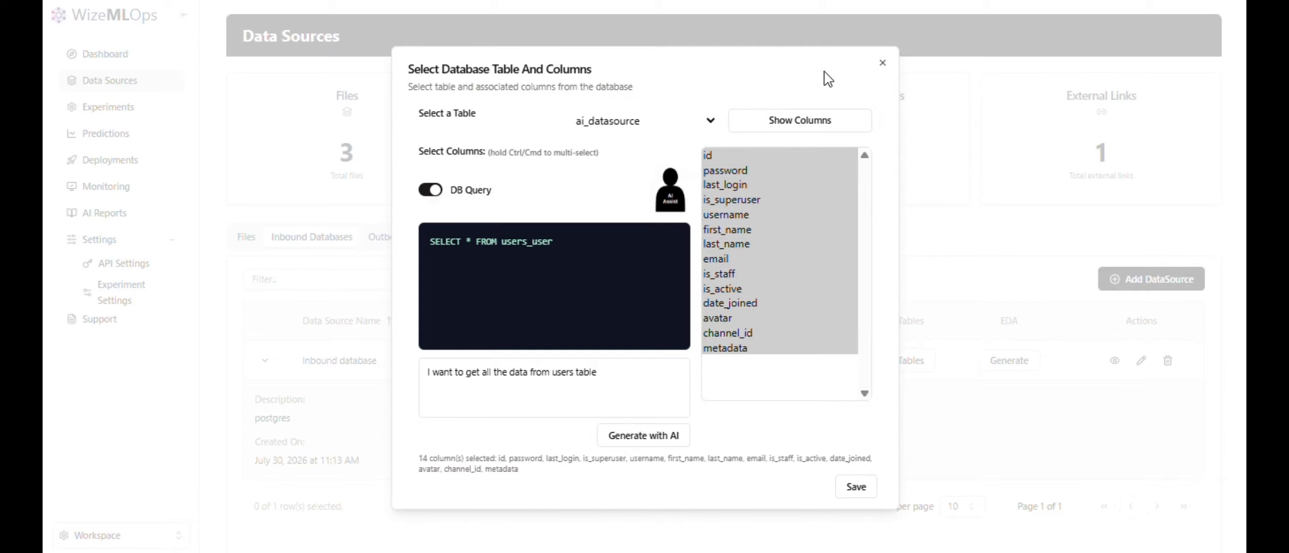
{"action": "left_click", "coordinate": [883, 64]}
- View the outbound databases, and check the description and creation date of the existing link data source
{"action": "left_click", "coordinate": [411, 243]}
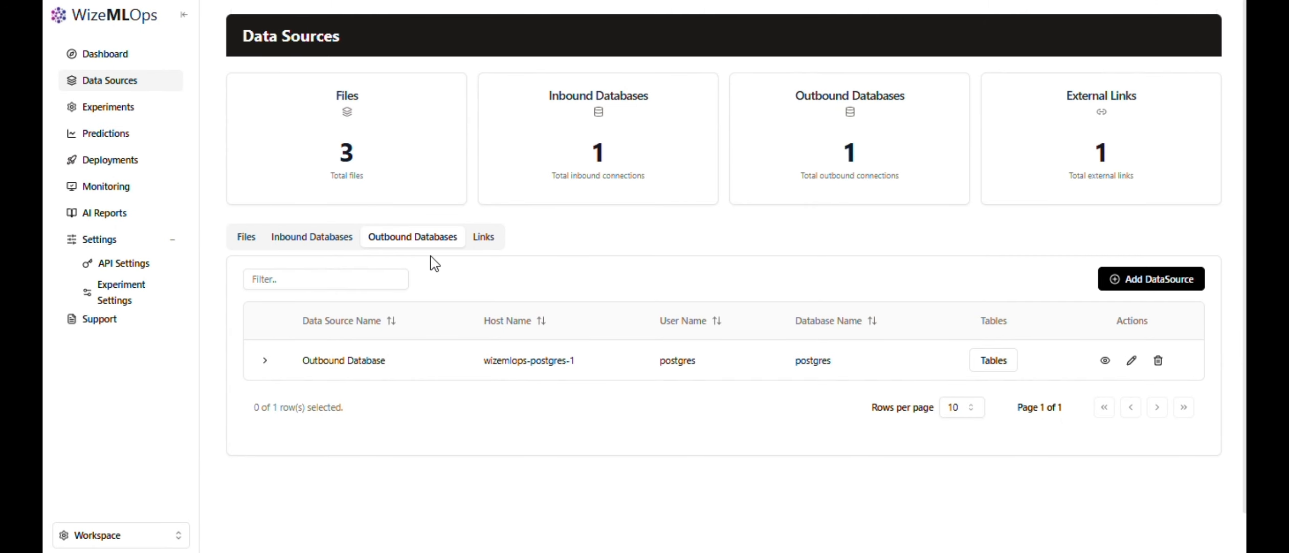
{"action": "left_click", "coordinate": [485, 246]}
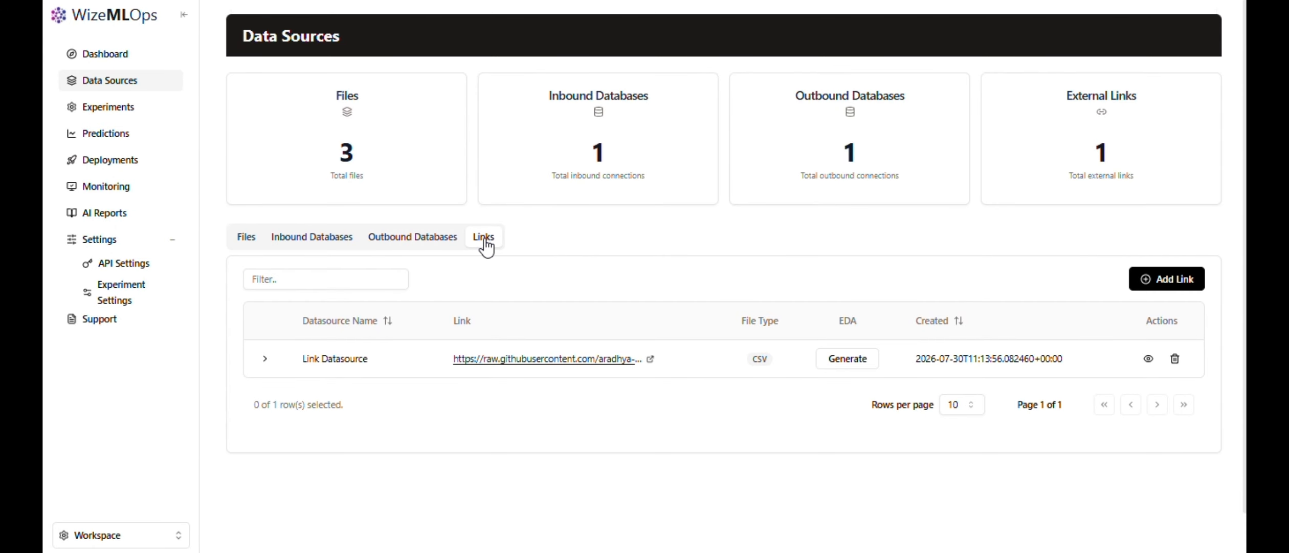
{"action": "left_click", "coordinate": [263, 360]}
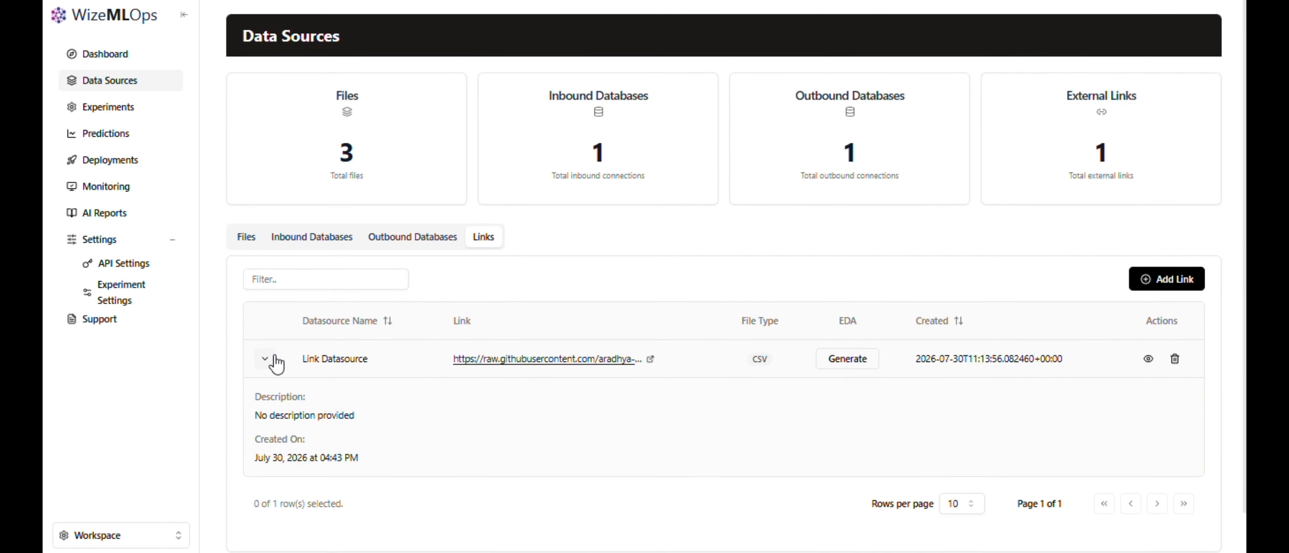
{"action": "left_click", "coordinate": [266, 358]}
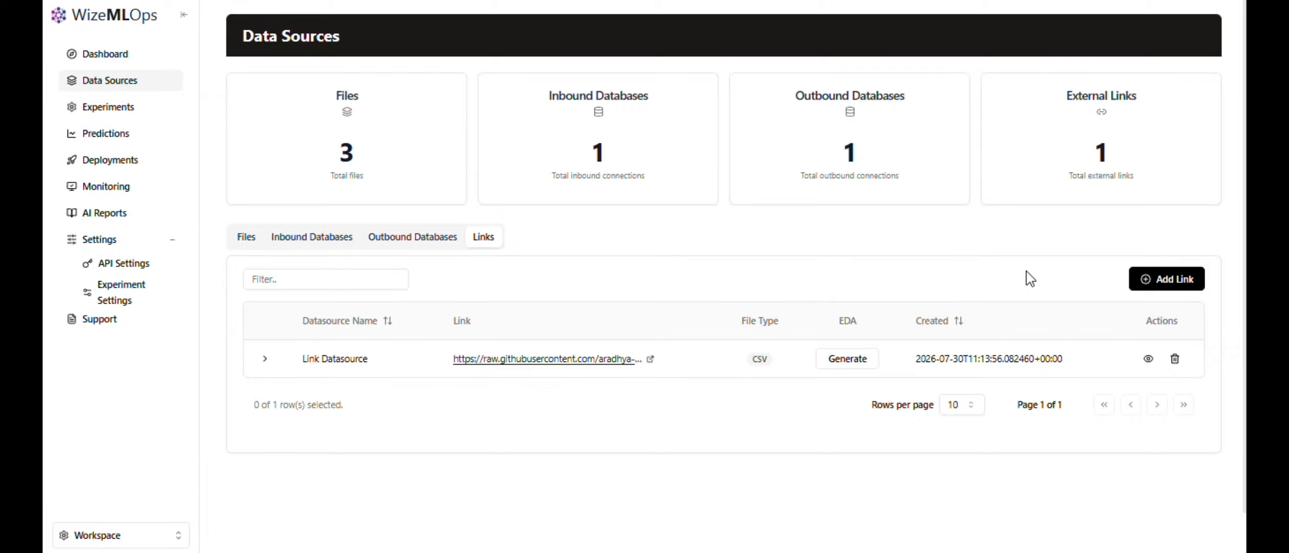
- Start adding a data source of the External Links type
{"action": "left_click", "coordinate": [1170, 288]}
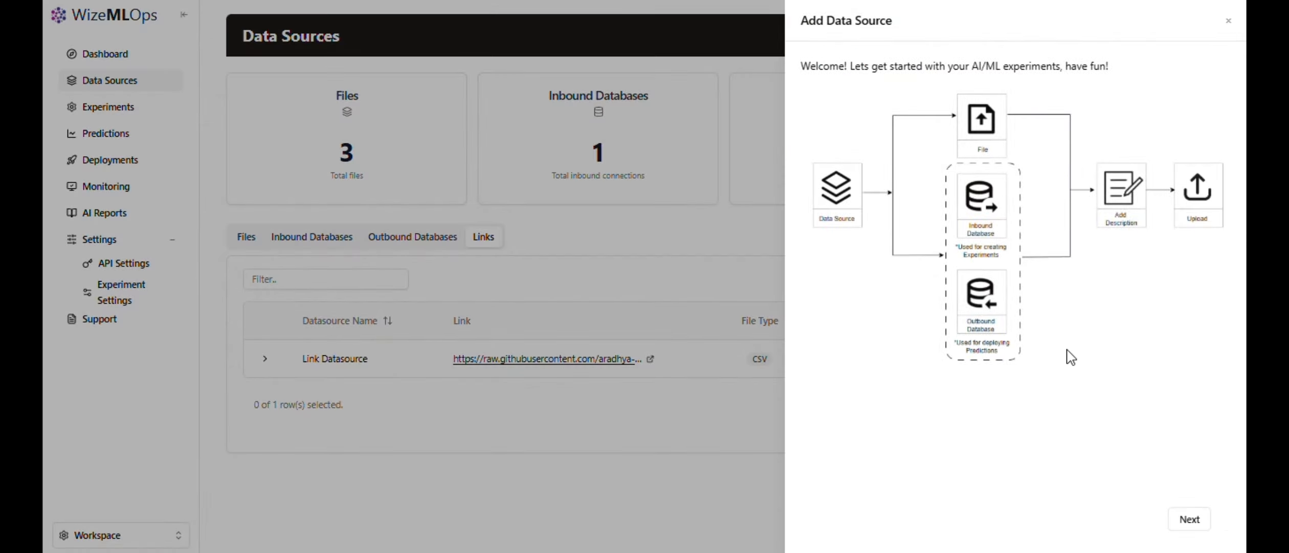
{"action": "left_click", "coordinate": [1189, 518]}
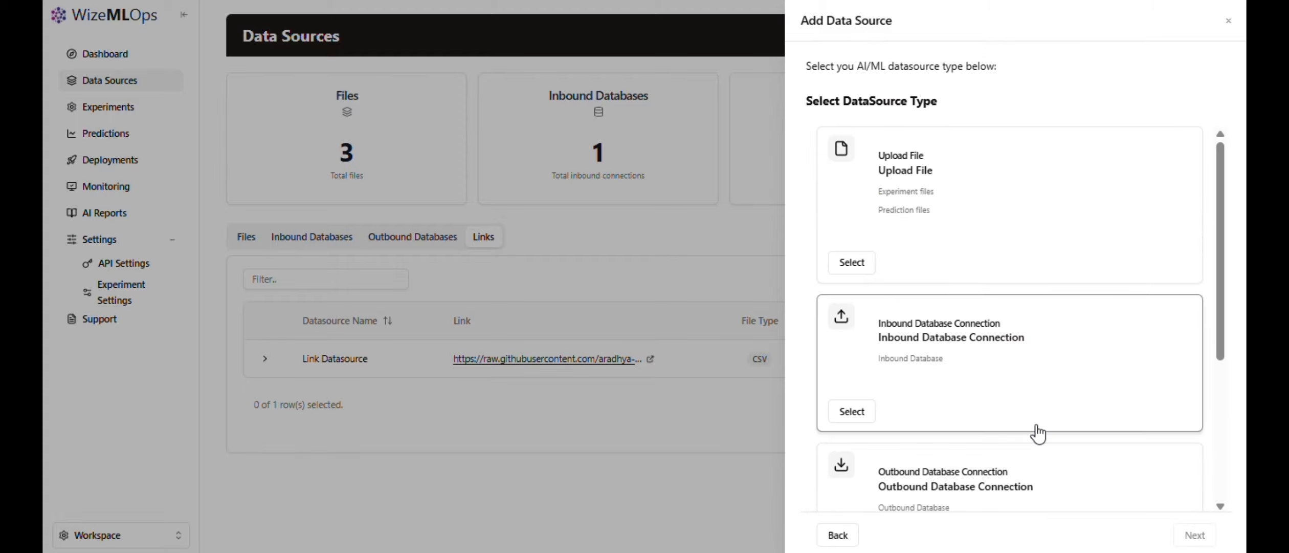
{"action": "scroll", "coordinate": [1036, 432], "scroll_direction": "down", "scroll_amount": 4}
{"action": "left_click", "coordinate": [1020, 429]}
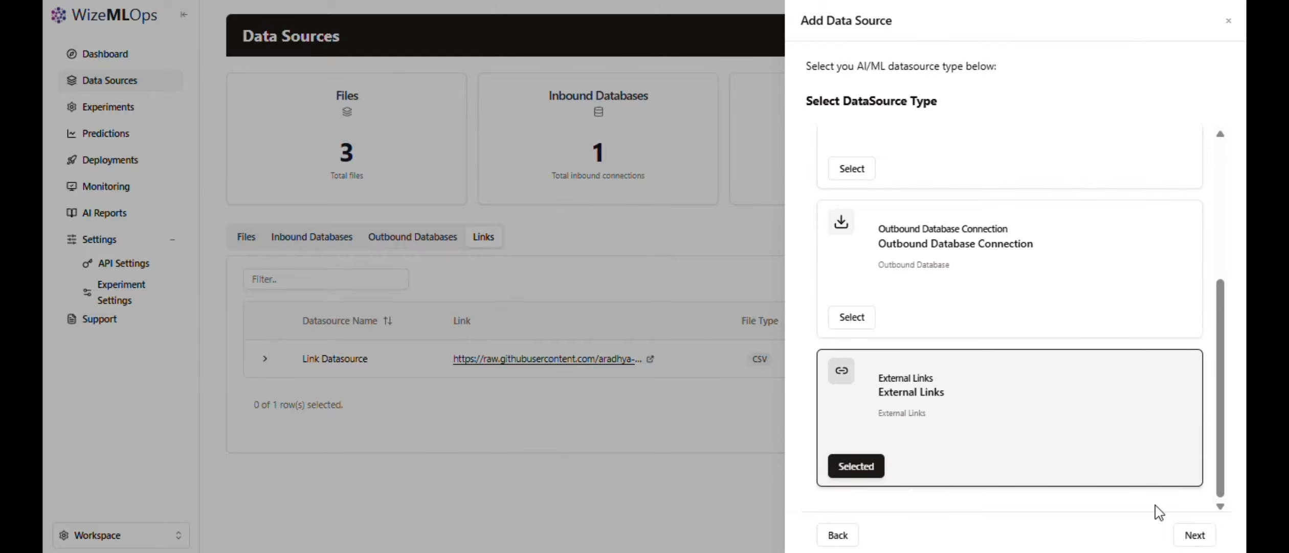
{"action": "left_click", "coordinate": [1197, 535]}
- Name the external link Link Datasource, enter the GitHub URL of Housing.csv and the text "description" as its description, and save it
{"action": "left_click", "coordinate": [898, 136]}
{"action": "left_click", "coordinate": [946, 175]}
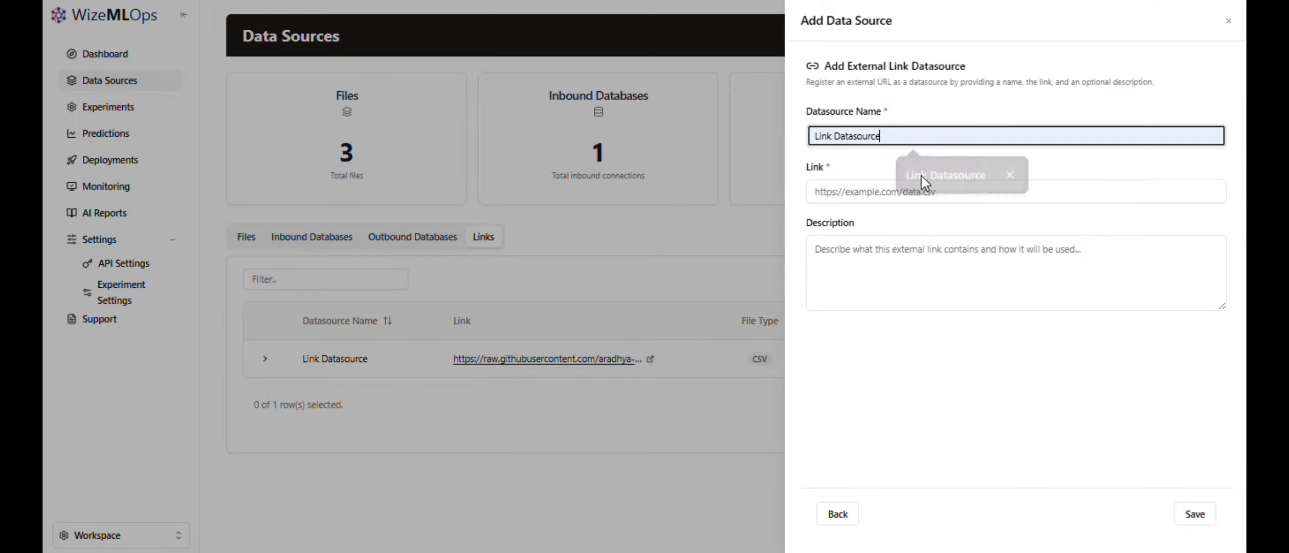
{"action": "left_click", "coordinate": [883, 193]}
{"action": "left_click", "coordinate": [903, 229]}
{"action": "left_click", "coordinate": [883, 267]}
{"action": "type", "text": "description"}
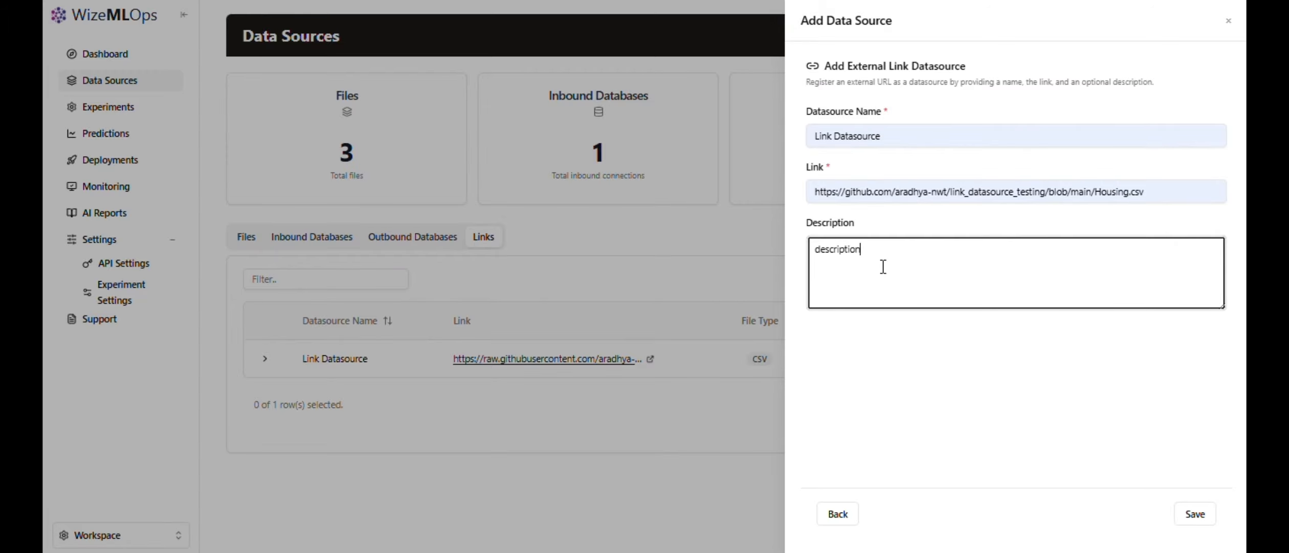
{"action": "left_click", "coordinate": [1192, 515]}
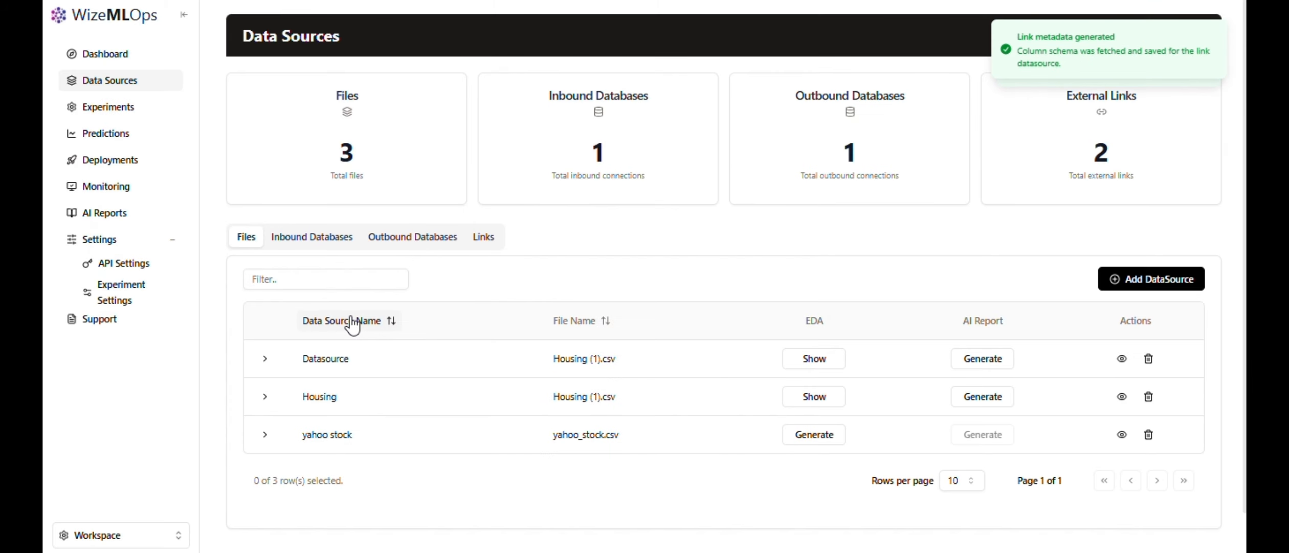
- Check the description and creation date of the newly added data source in the links list
{"action": "left_click", "coordinate": [484, 235]}
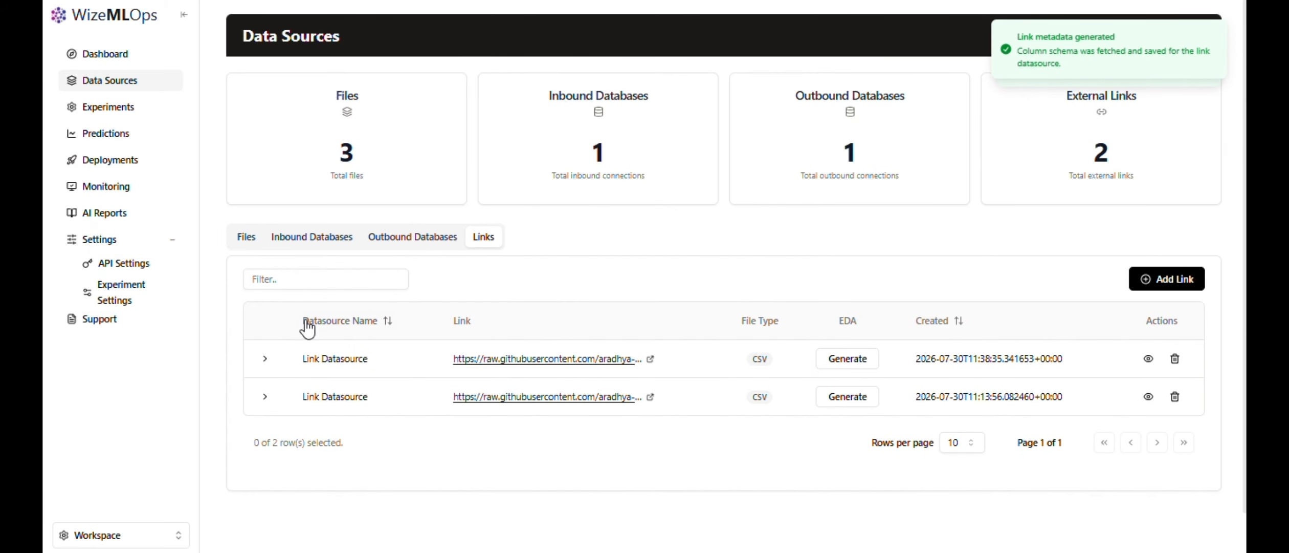
{"action": "left_click", "coordinate": [264, 359]}
{"action": "scroll", "coordinate": [264, 361], "scroll_direction": "down", "scroll_amount": 1}
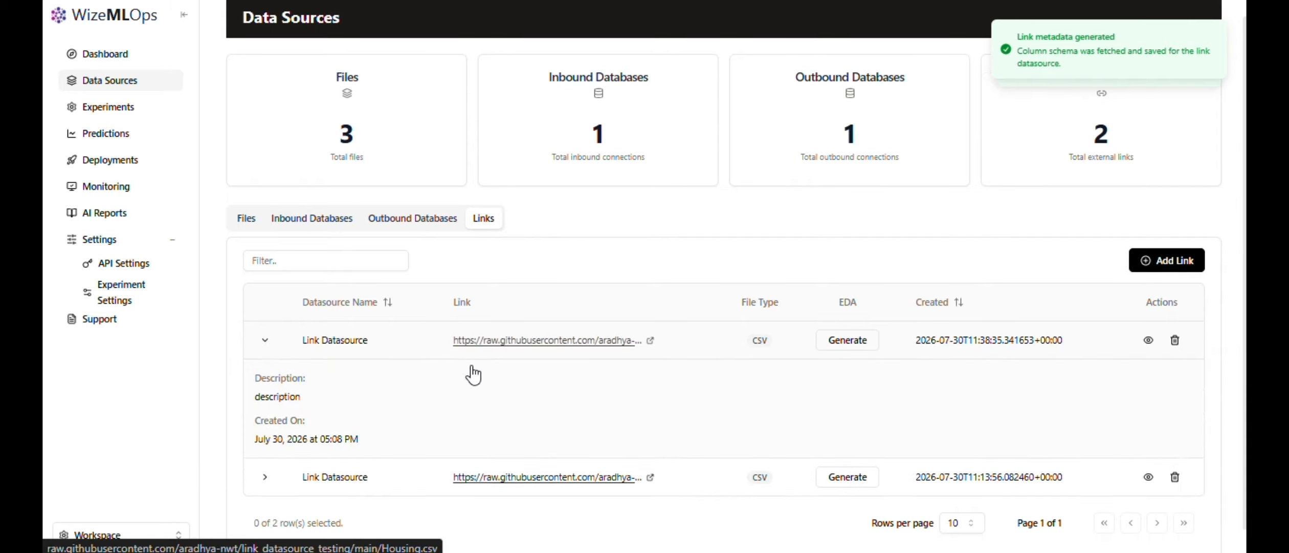
{"action": "left_click", "coordinate": [260, 342]}
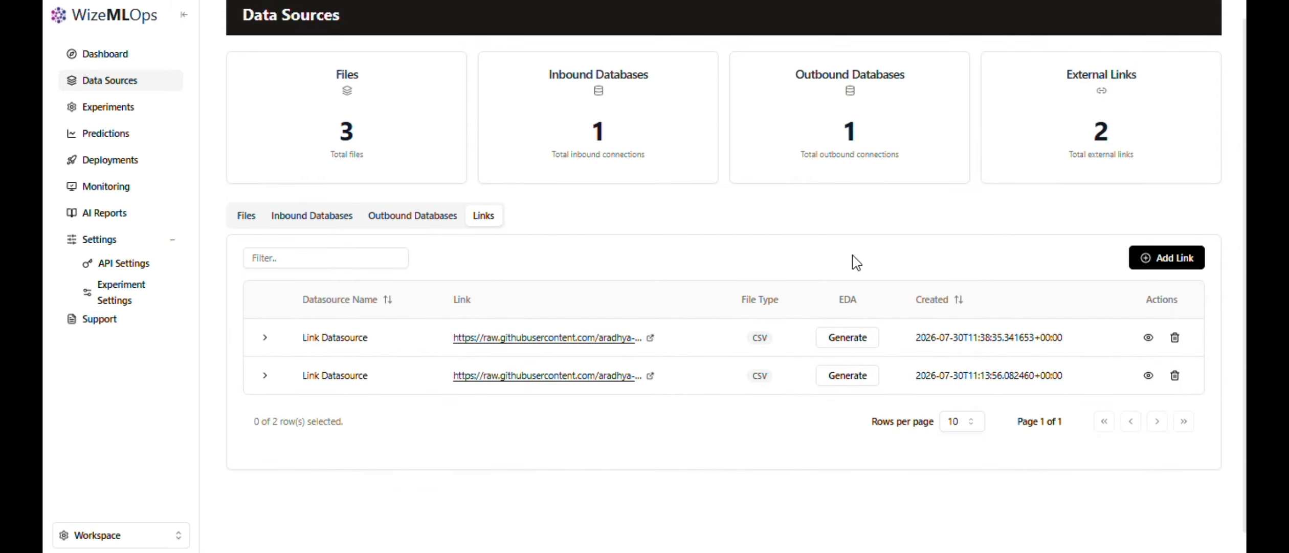
- Generate the EDA report for the newest link data source, review its variable statistics, and return to the data sources overview
{"action": "left_click", "coordinate": [846, 341]}
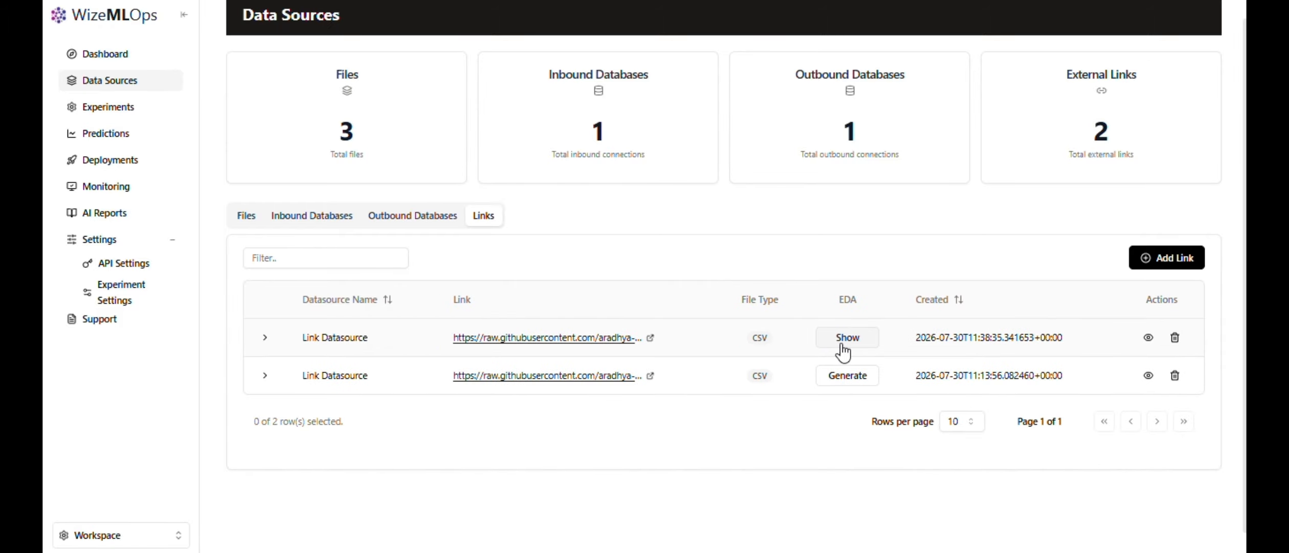
{"action": "left_click", "coordinate": [844, 349]}
{"action": "scroll", "coordinate": [725, 316], "scroll_direction": "down", "scroll_amount": 10}
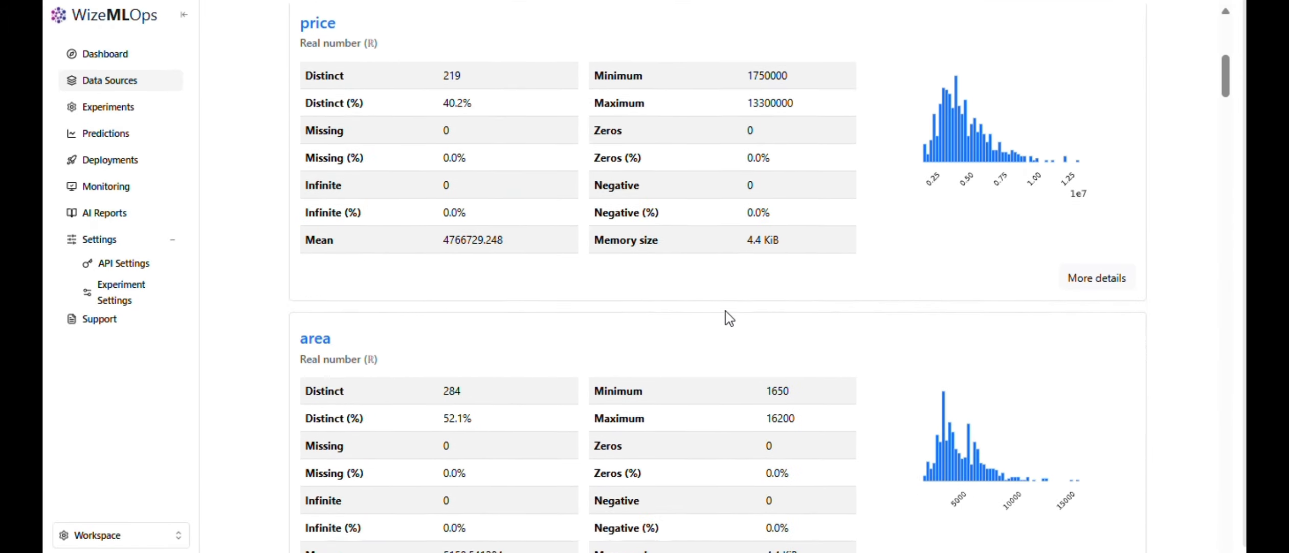
{"action": "scroll", "coordinate": [730, 318], "scroll_direction": "down", "scroll_amount": 15}
{"action": "left_click", "coordinate": [154, 87]}
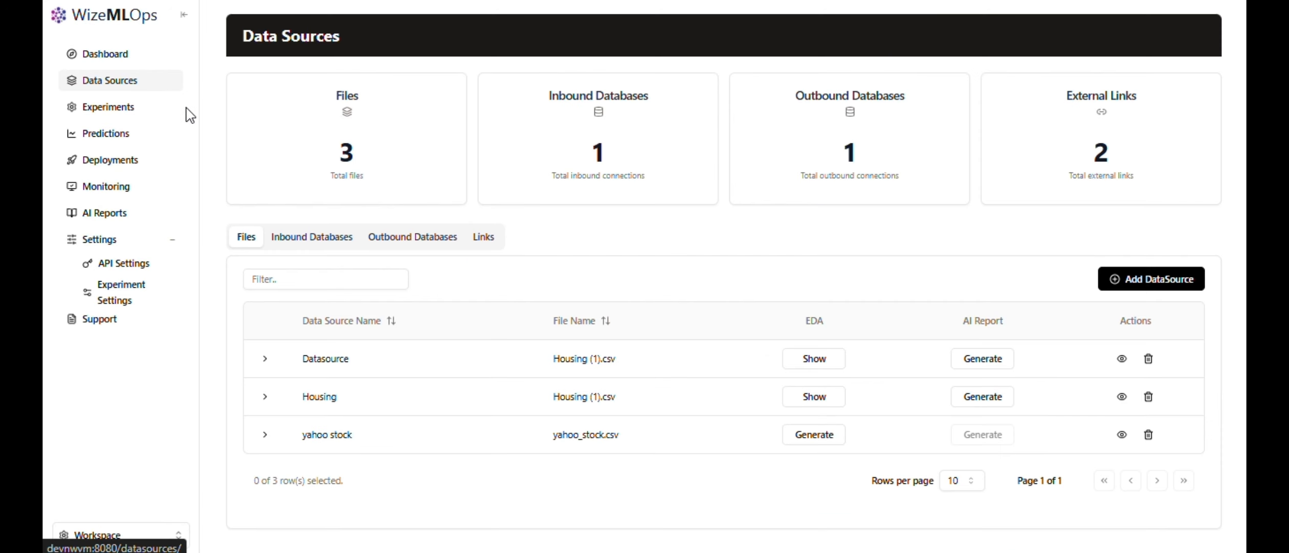